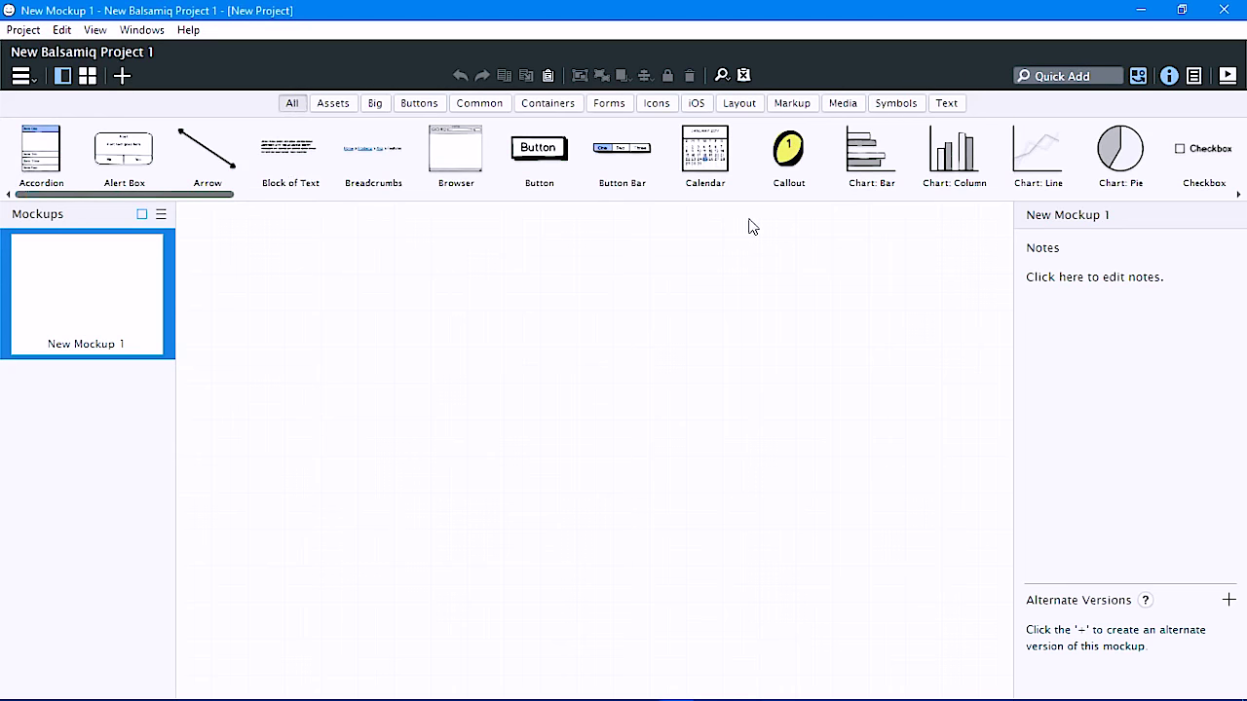
# Browse the control library's Assets and Symbols categories, finishing with Assets displayed.
pyautogui.moveTo(134, 195); pyautogui.dragTo(64, 185)
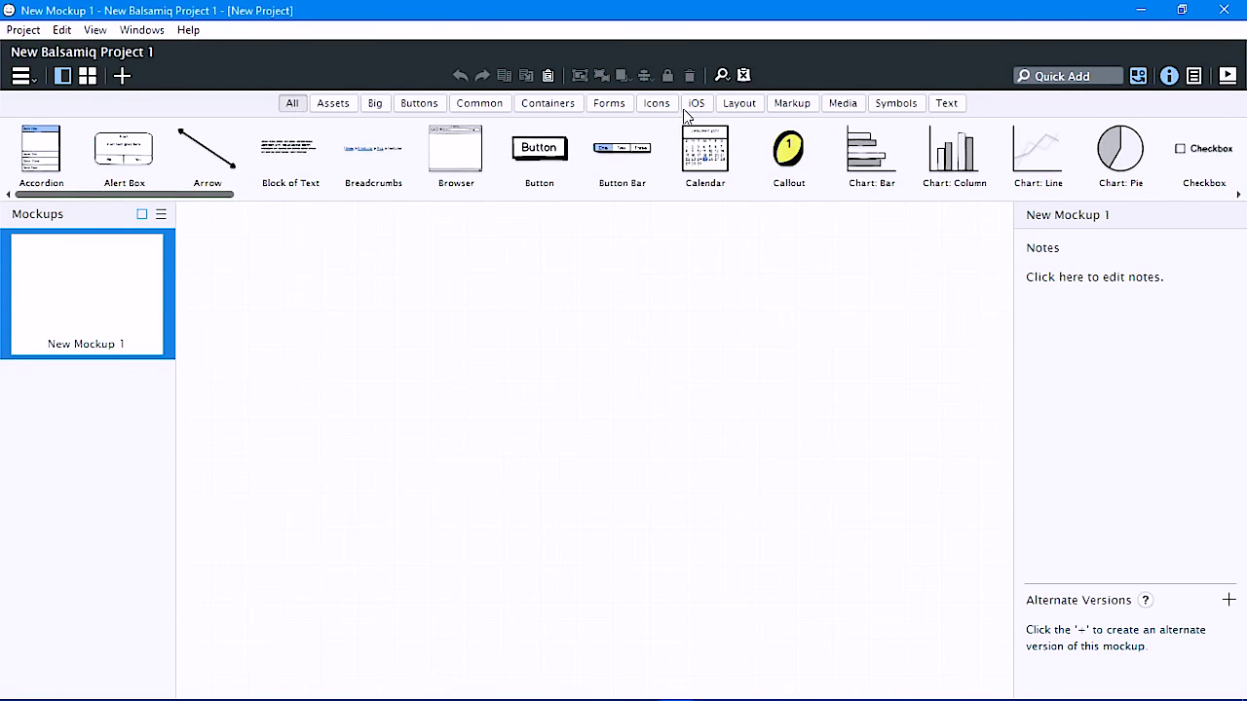
pyautogui.click(330, 110)
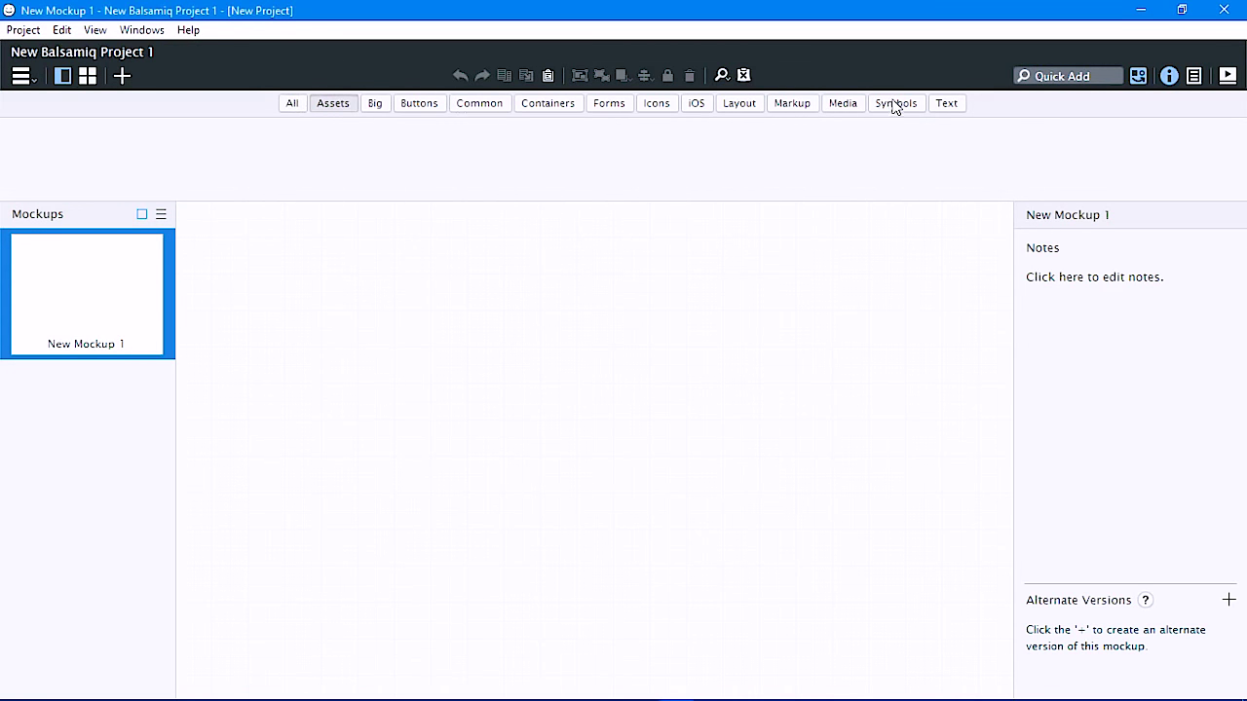
pyautogui.click(893, 106)
pyautogui.click(344, 102)
pyautogui.click(886, 105)
pyautogui.click(333, 107)
pyautogui.click(293, 105)
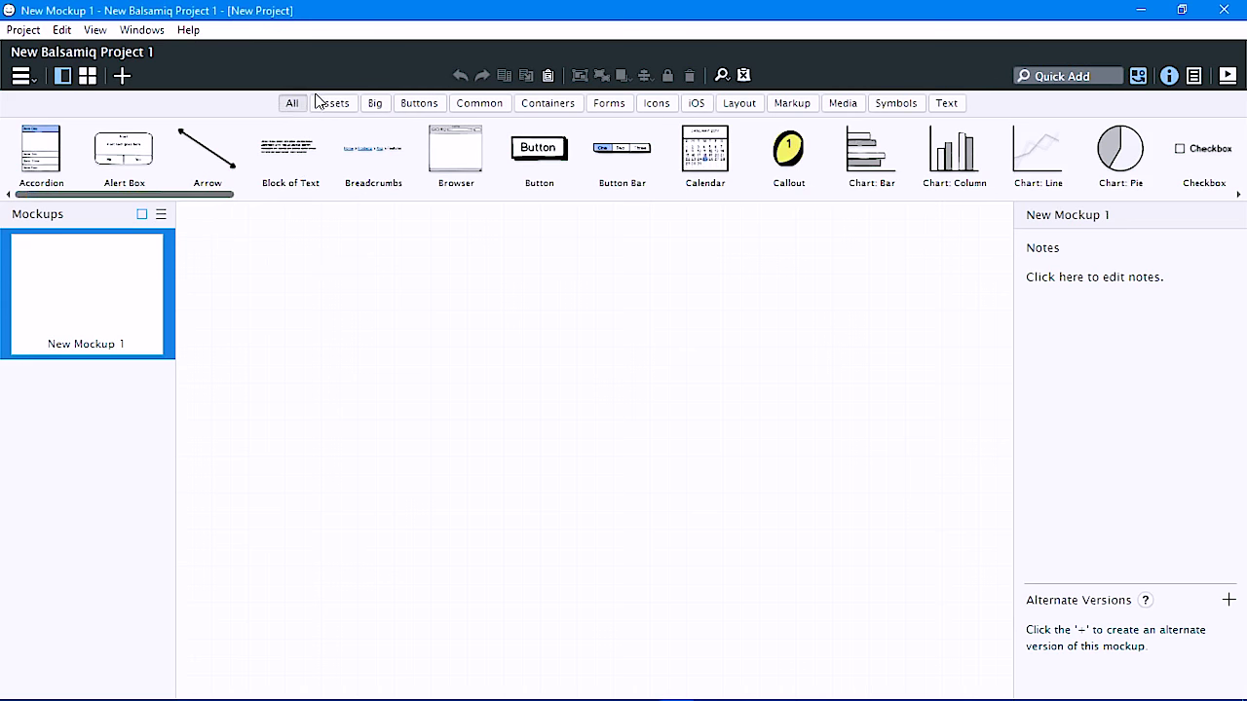
pyautogui.click(331, 103)
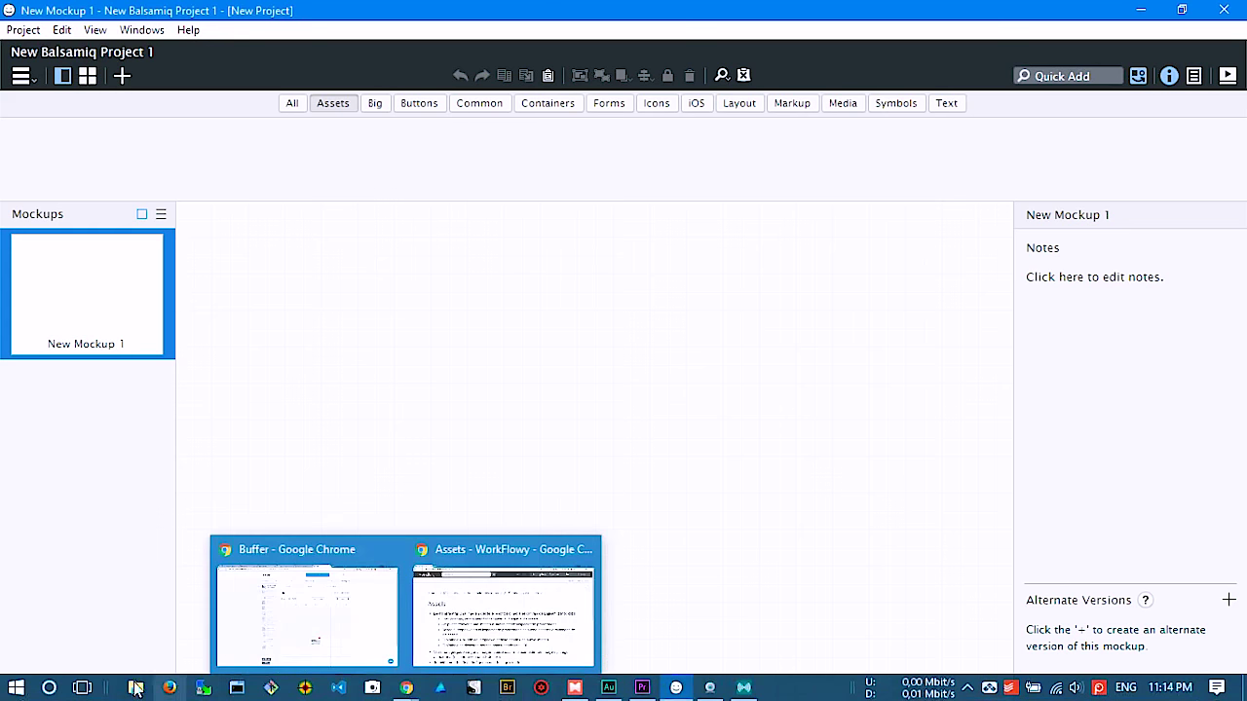
# Import ed-taller-premium.png from the Escritorio folder in File Explorer onto the Balsamiq mockup canvas.
pyautogui.click(137, 688)
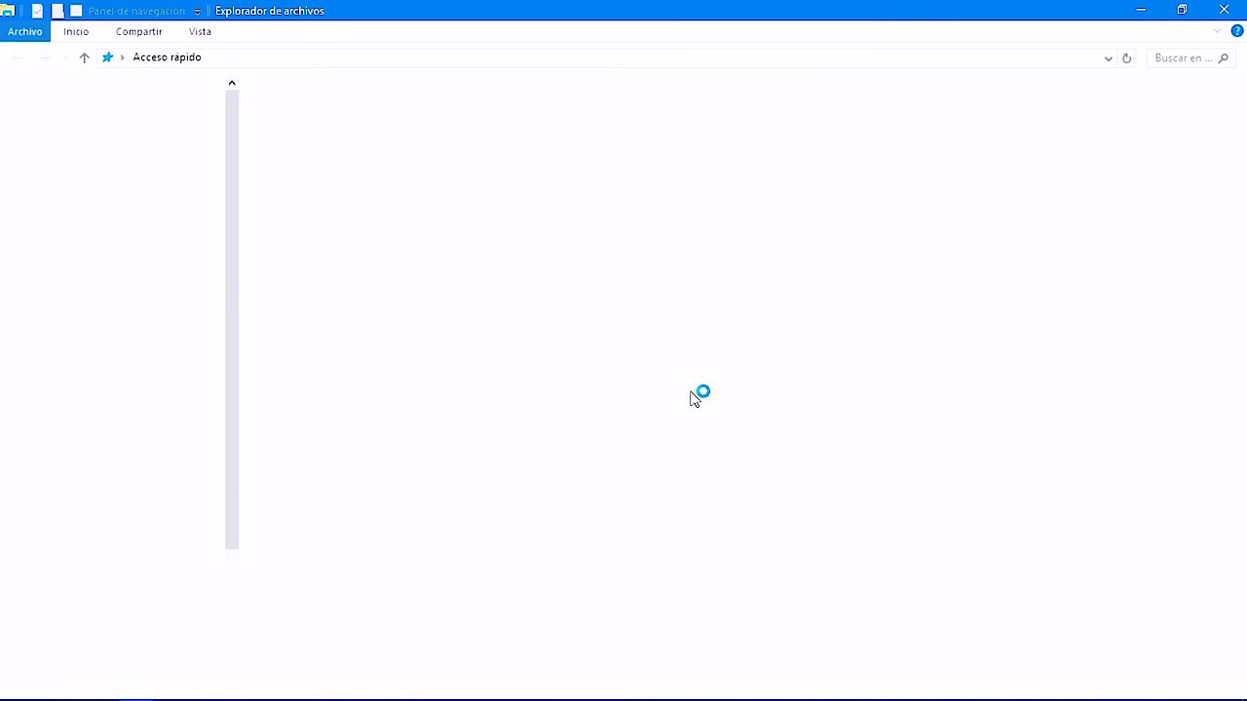
pyautogui.click(73, 234)
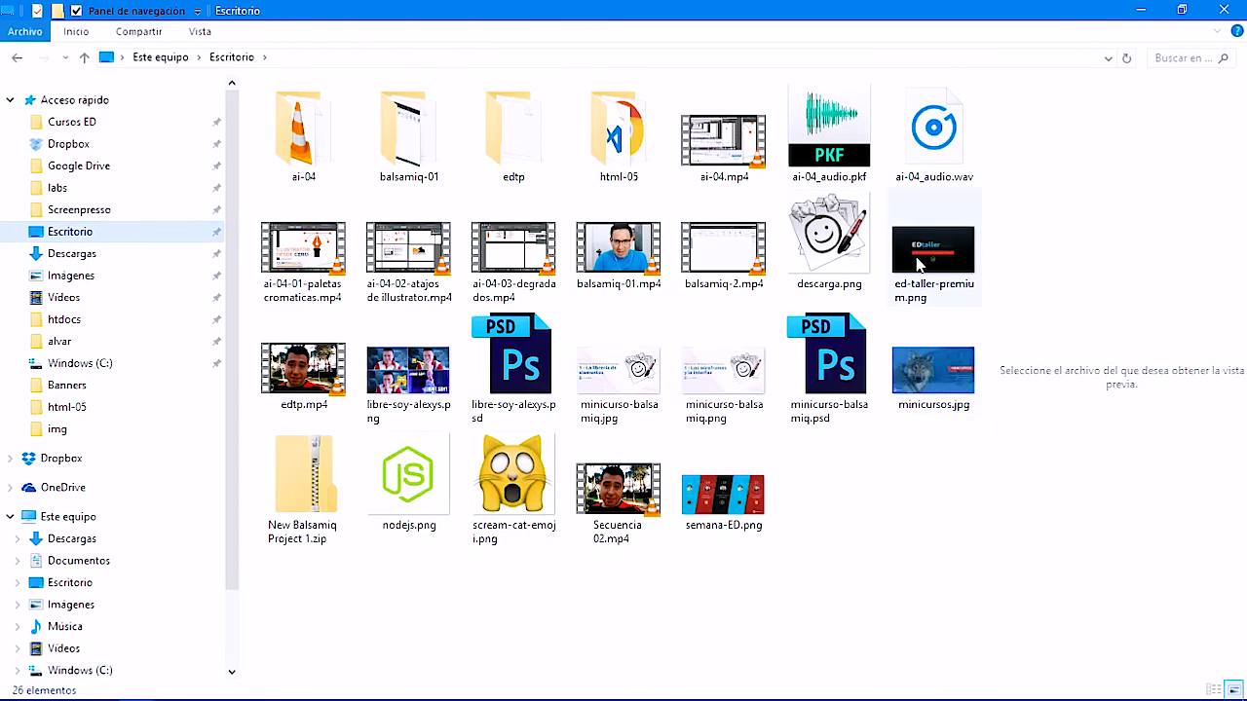
pyautogui.click(930, 284)
pyautogui.moveTo(719, 688)
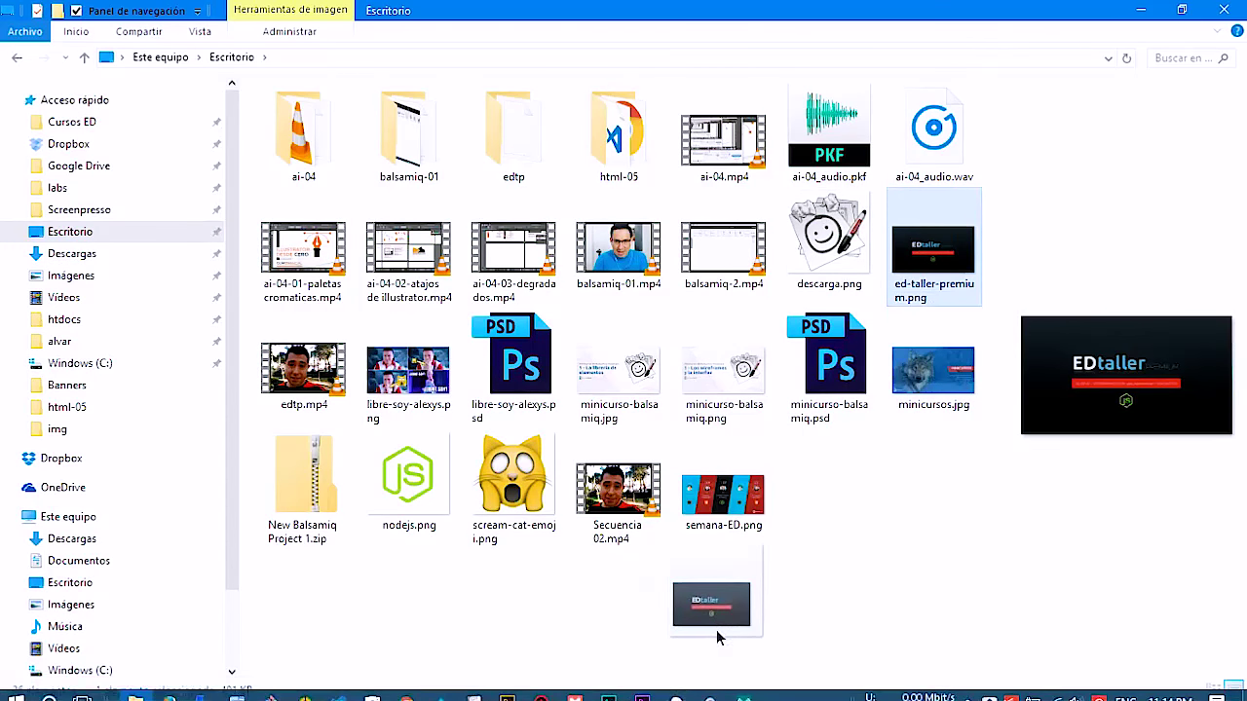
pyautogui.moveTo(719, 688); pyautogui.dragTo(303, 332)
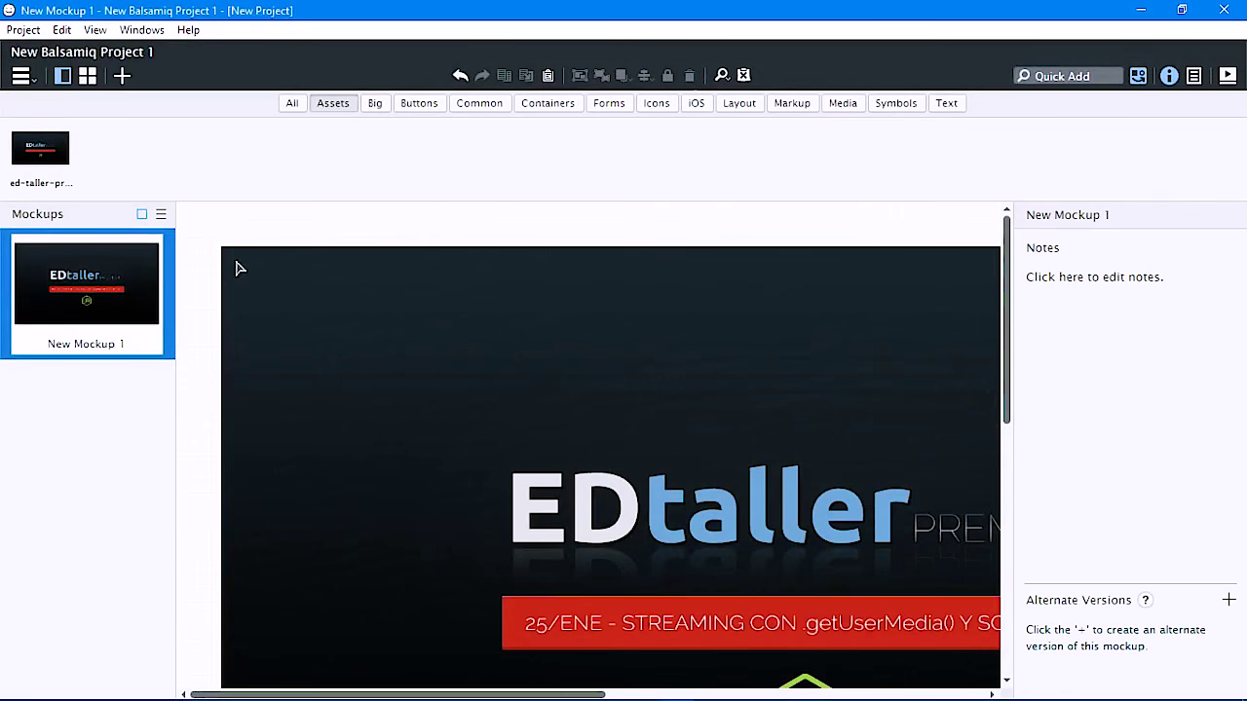
# Shrink the ed-taller-premium image to about 511 × 298 and move it to about X 121, Y 87.
pyautogui.click(221, 263)
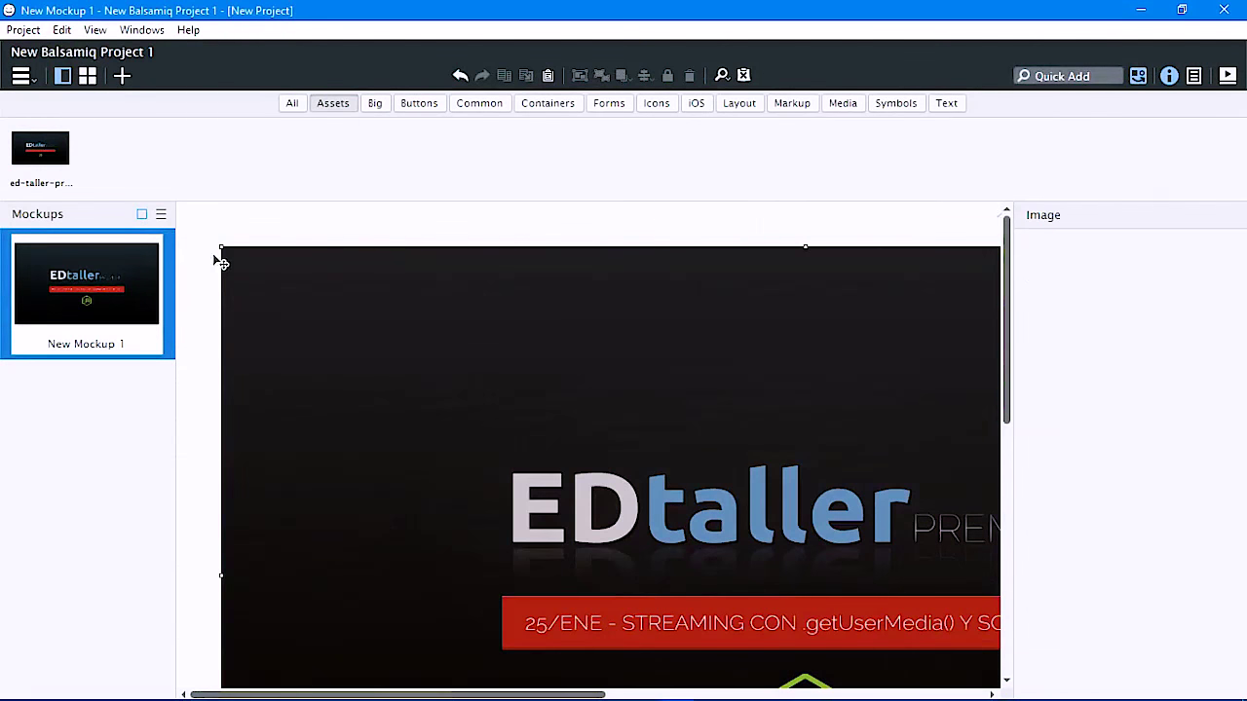
pyautogui.moveTo(221, 263); pyautogui.dragTo(409, 343)
pyautogui.moveTo(231, 251); pyautogui.dragTo(566, 457)
pyautogui.moveTo(747, 529); pyautogui.dragTo(498, 300)
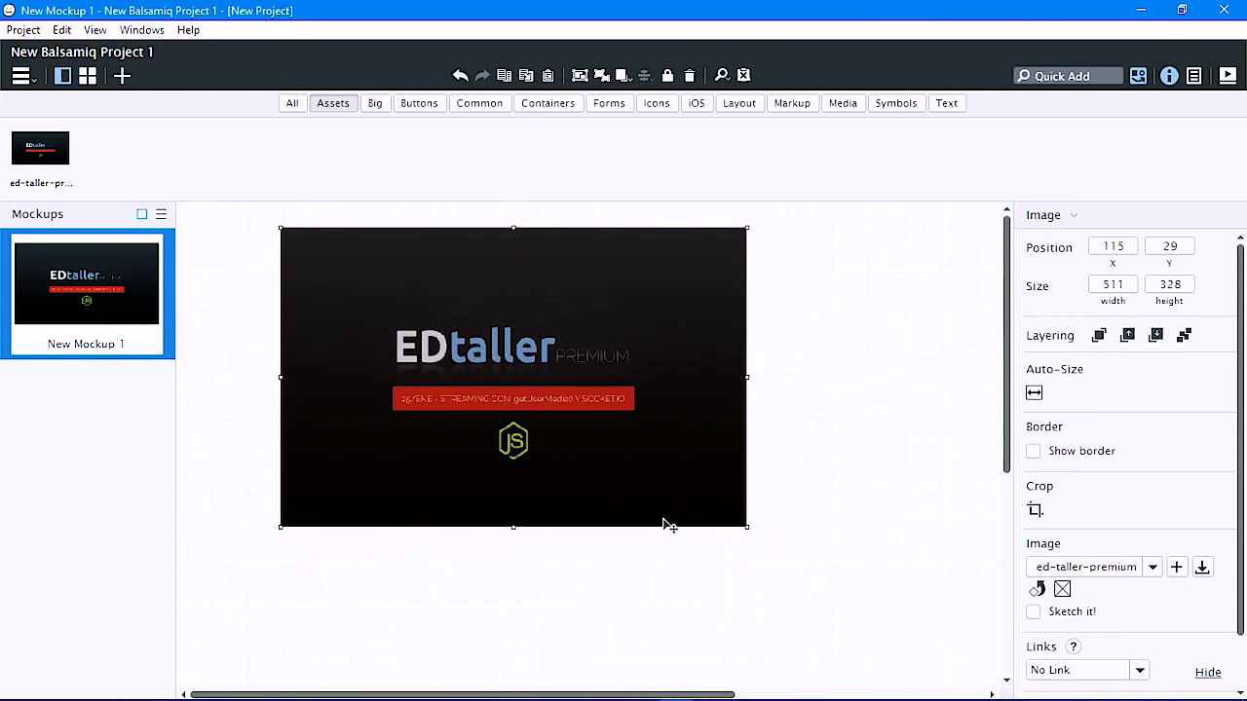
pyautogui.moveTo(514, 526); pyautogui.dragTo(520, 500)
pyautogui.moveTo(668, 351); pyautogui.dragTo(678, 402)
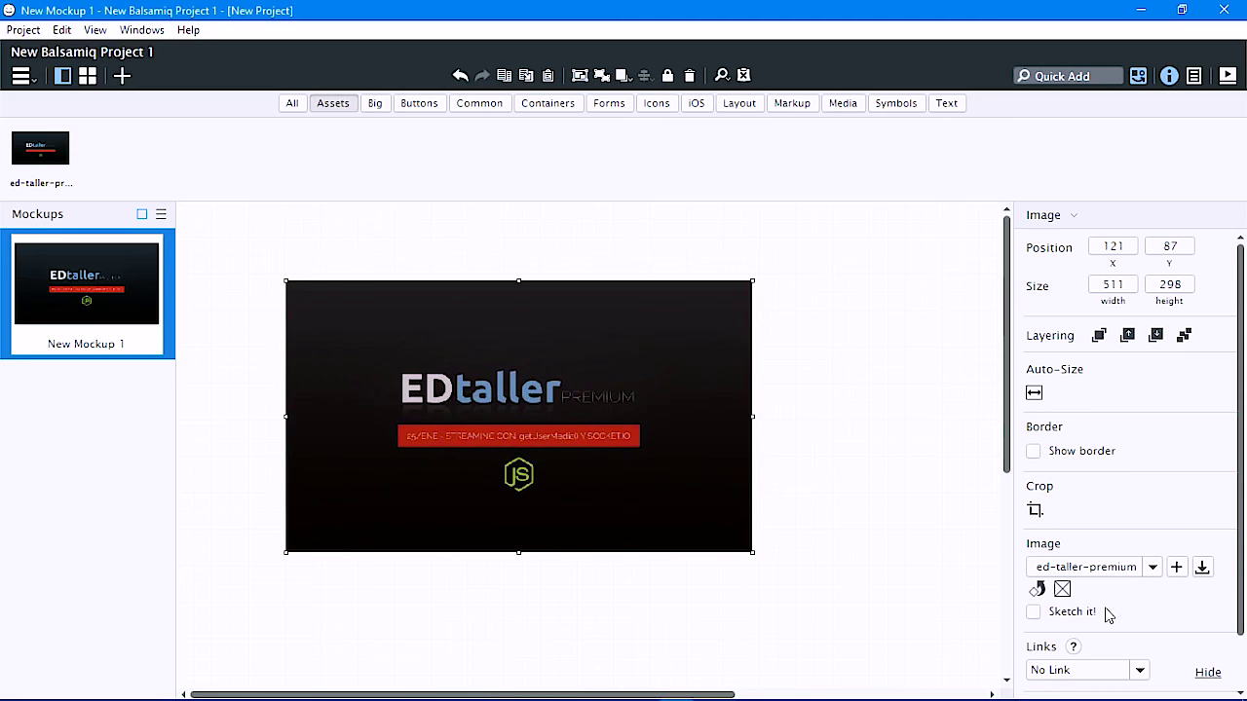
# Apply the Sketch it! effect to the ed-taller-premium image and shift it to about X 132, Y 64.
pyautogui.click(1034, 613)
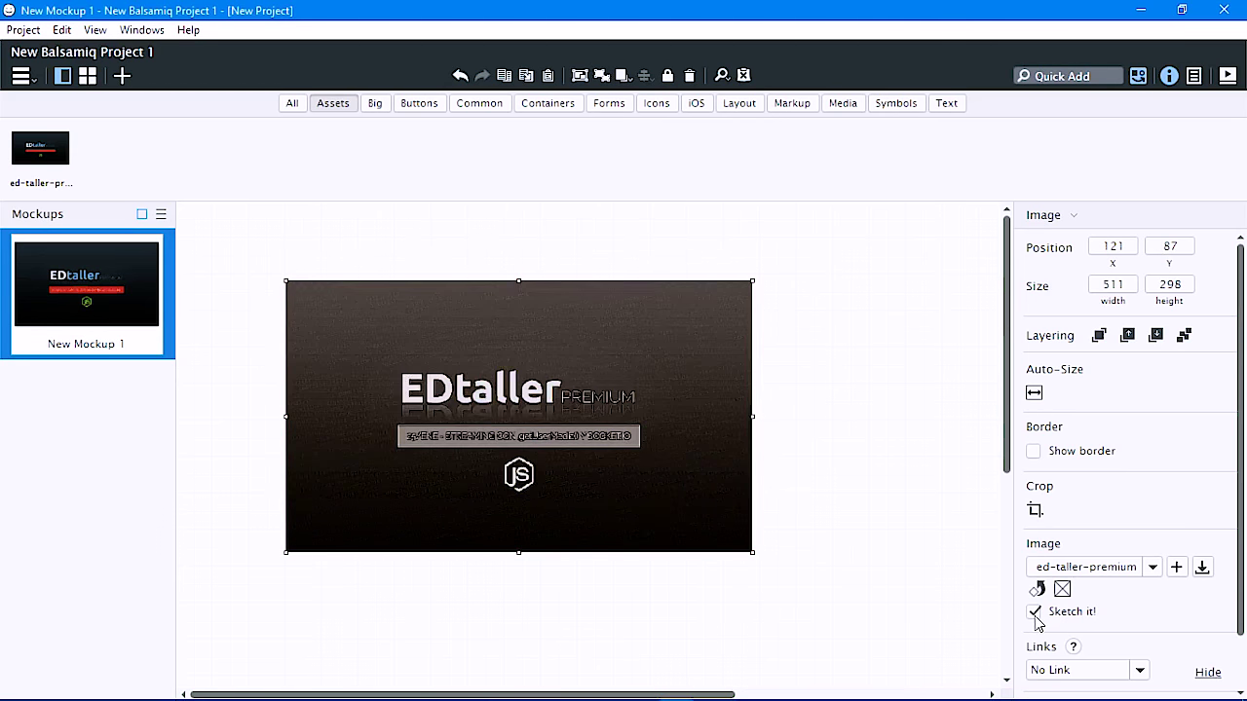
pyautogui.click(785, 490)
pyautogui.moveTo(694, 482)
pyautogui.mouseDown()
pyautogui.moveTo(690, 454)
pyautogui.moveTo(704, 459)
pyautogui.mouseUp()
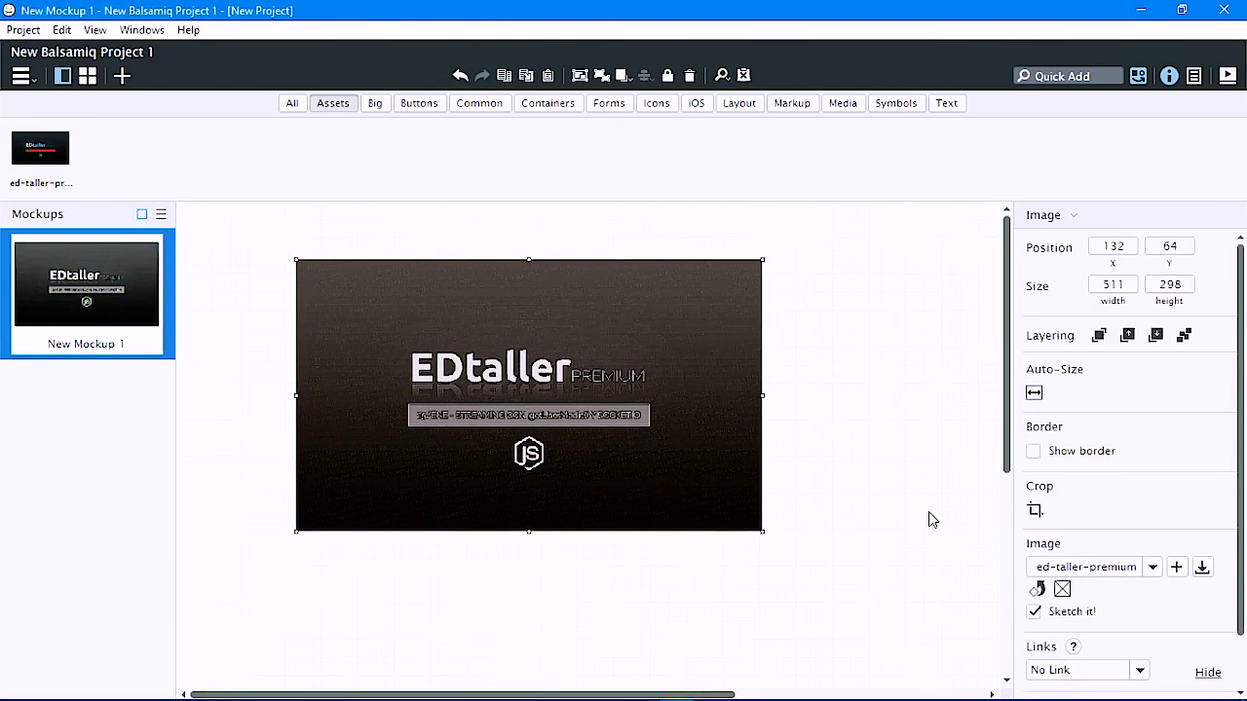
pyautogui.click(260, 253)
pyautogui.moveTo(264, 245); pyautogui.dragTo(818, 571)
pyautogui.click(787, 565)
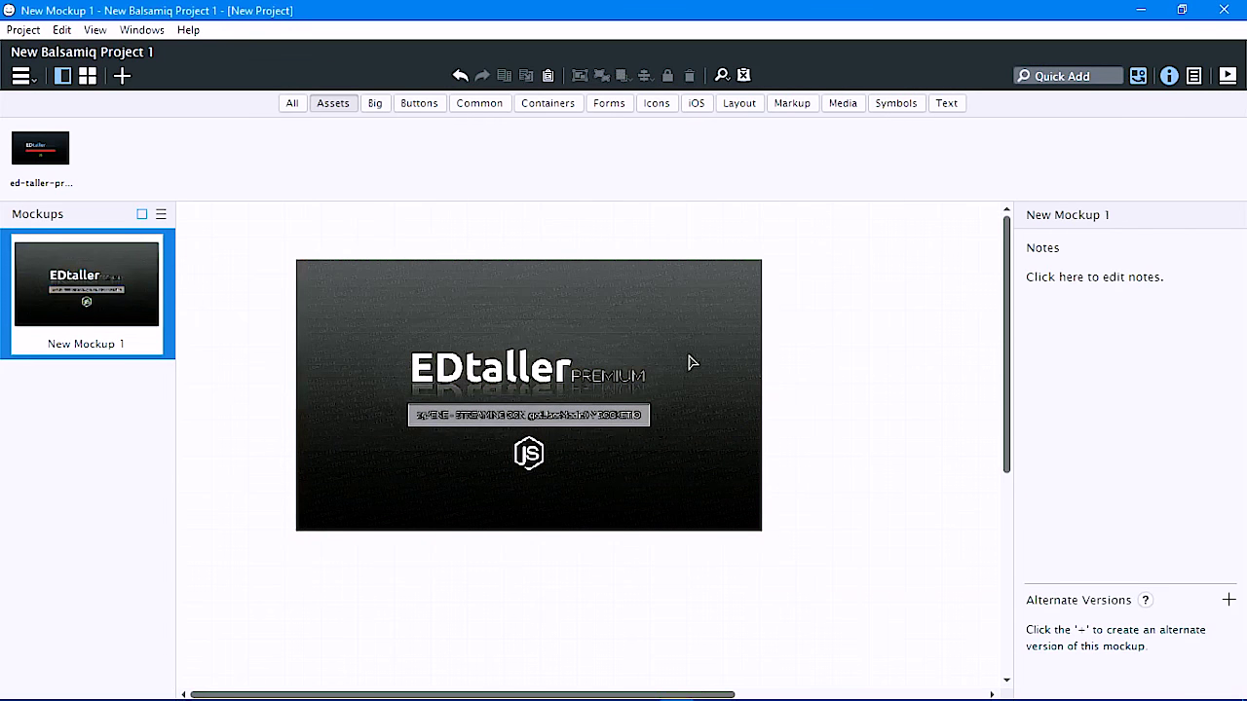
# Move the sketched ed-taller-premium image to about X 18, Y 26 near the canvas's upper-left corner.
pyautogui.click(717, 425)
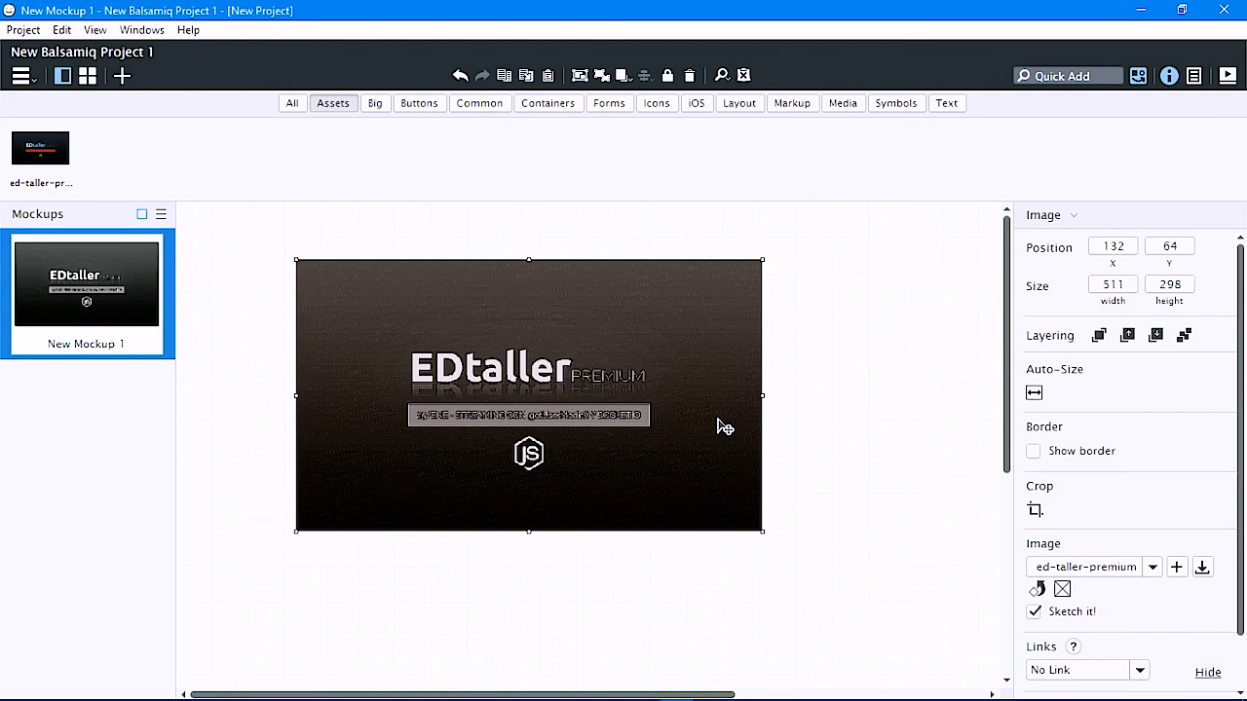
pyautogui.click(846, 435)
pyautogui.moveTo(604, 352); pyautogui.dragTo(565, 325)
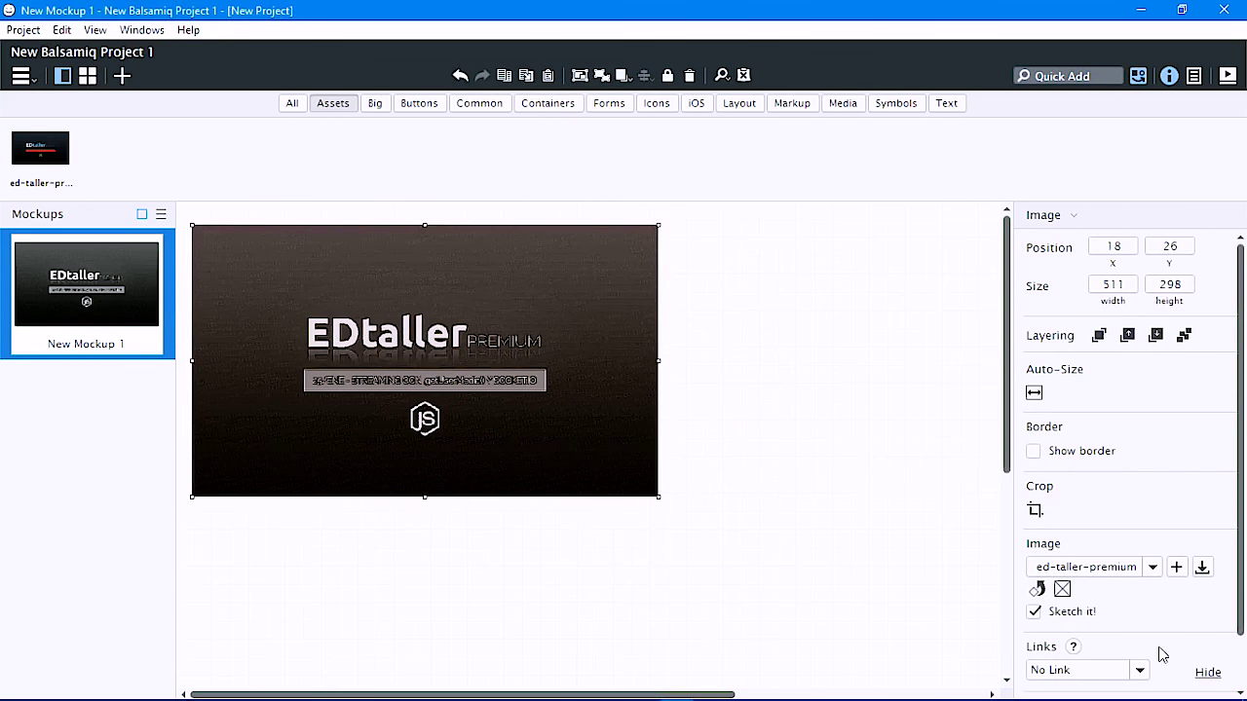
pyautogui.click(769, 395)
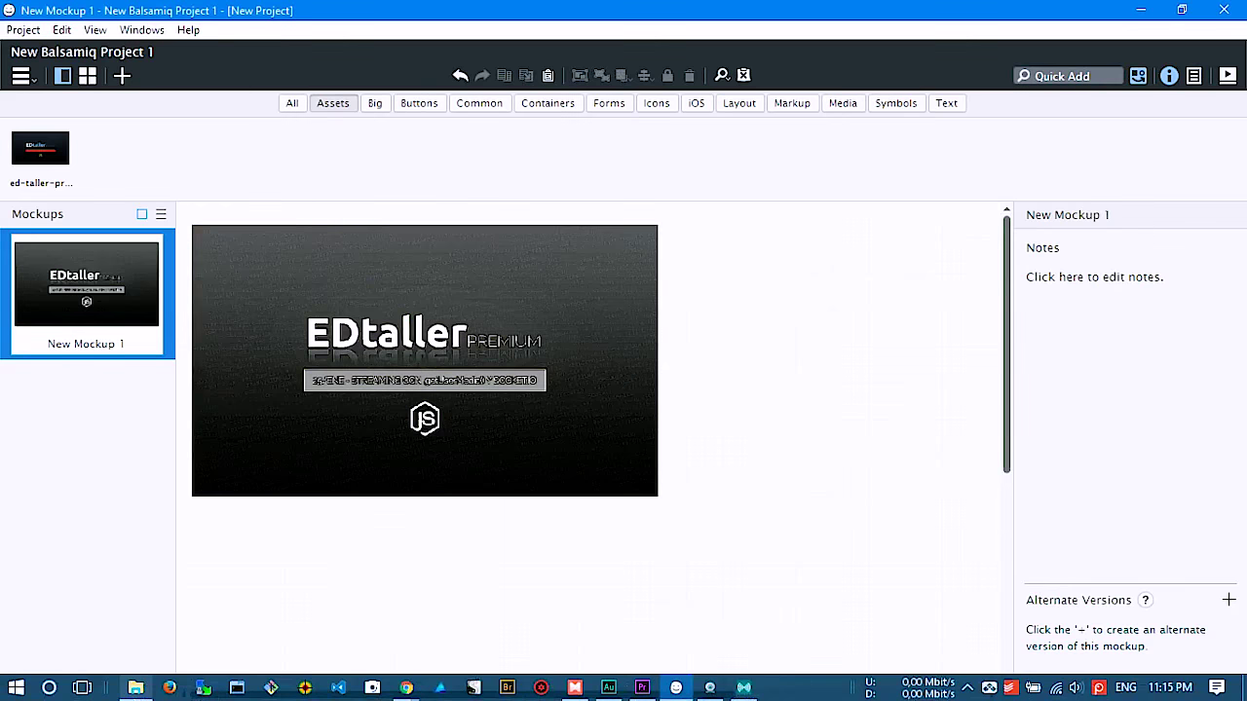
# Import descarga.png from the Escritorio folder in File Explorer onto the Balsamiq mockup canvas.
pyautogui.click(136, 689)
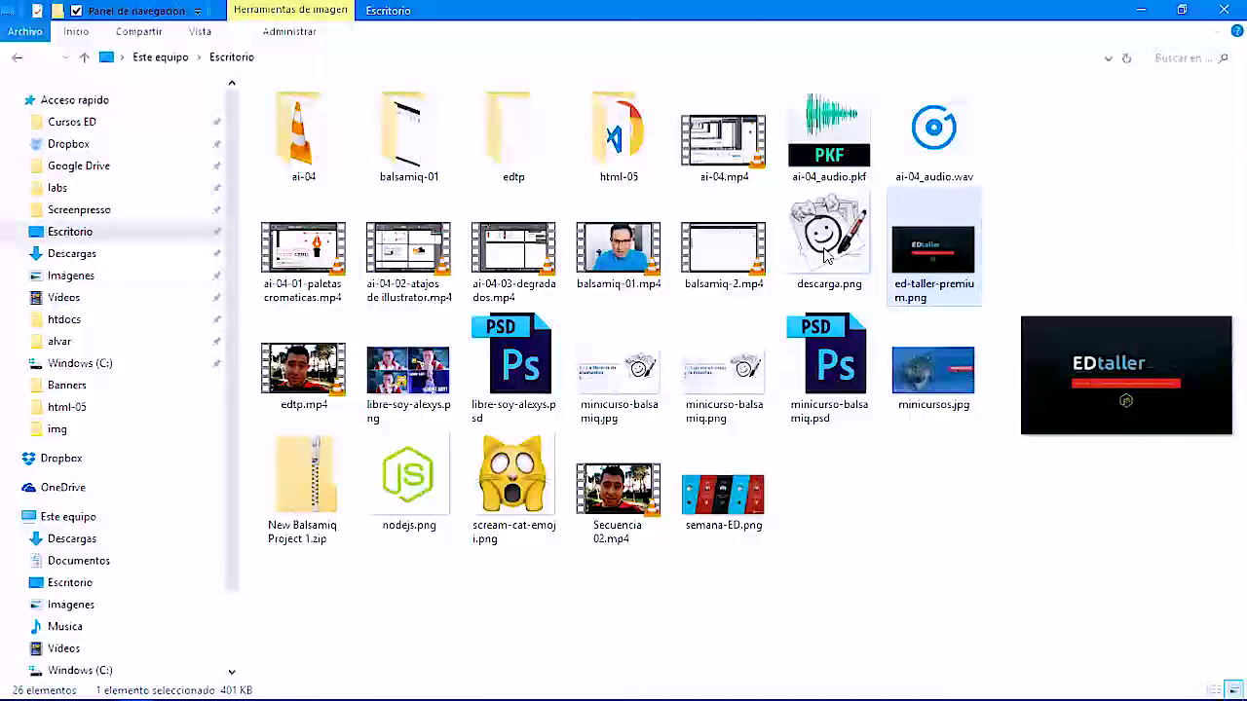
pyautogui.click(828, 239)
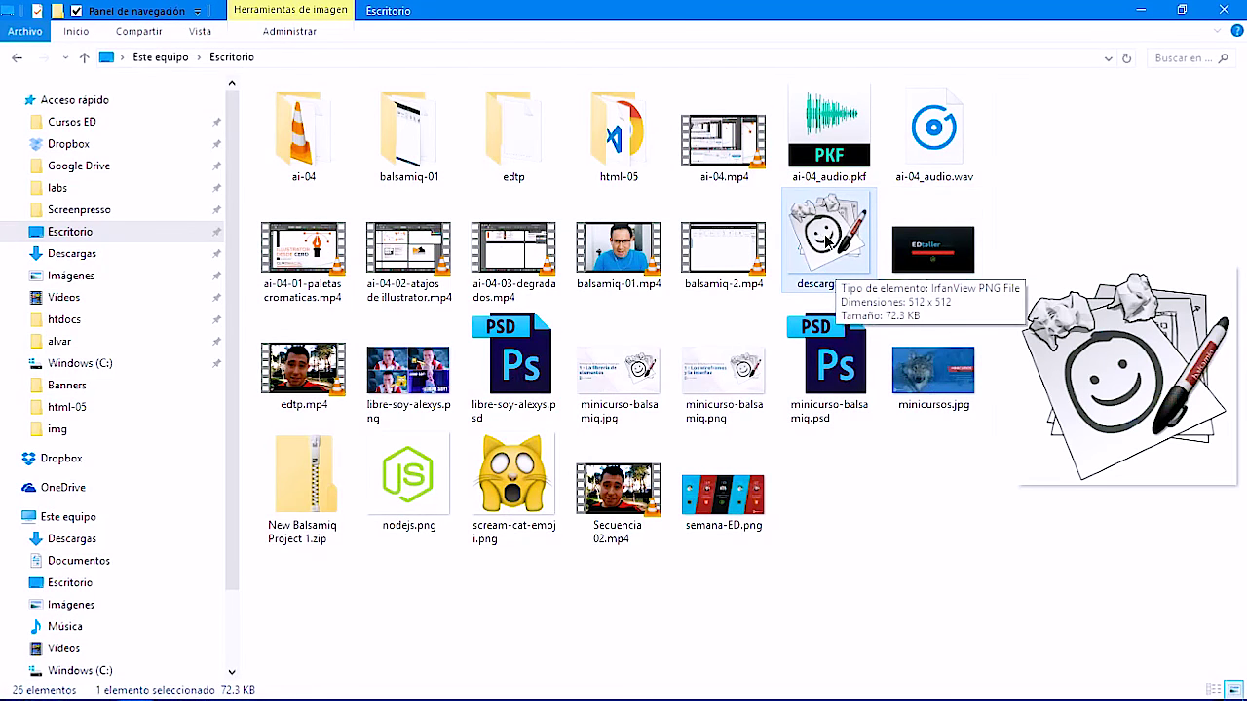
pyautogui.moveTo(828, 244); pyautogui.dragTo(740, 407)
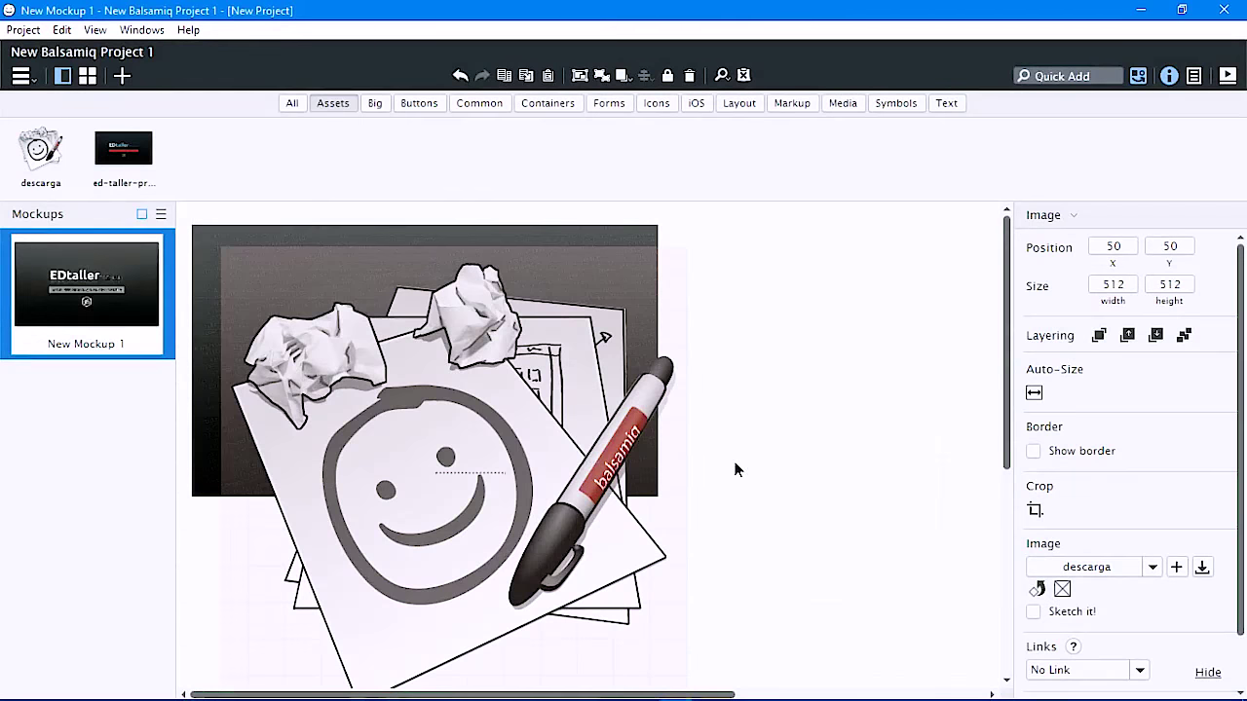
# Undo the first uneven resize of the descarga image and shrink it to about 200 × 198.
pyautogui.moveTo(221, 249); pyautogui.dragTo(589, 265)
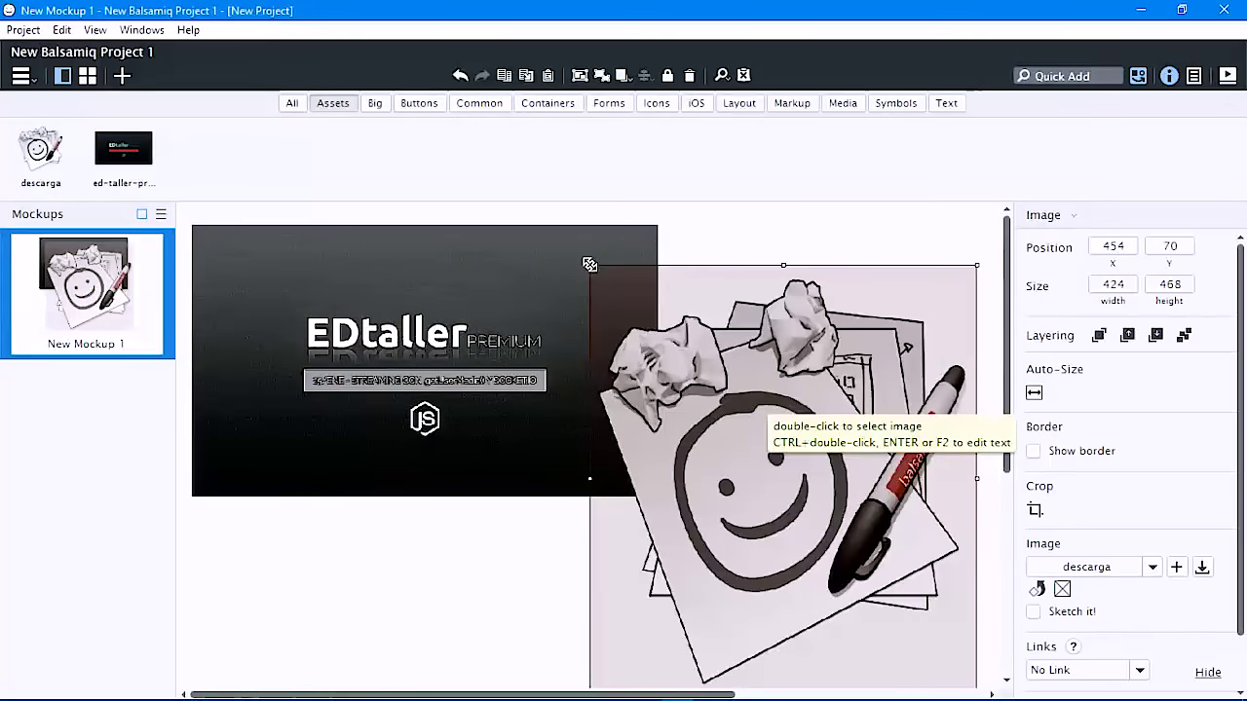
pyautogui.hotkey('ctrl', 'z')
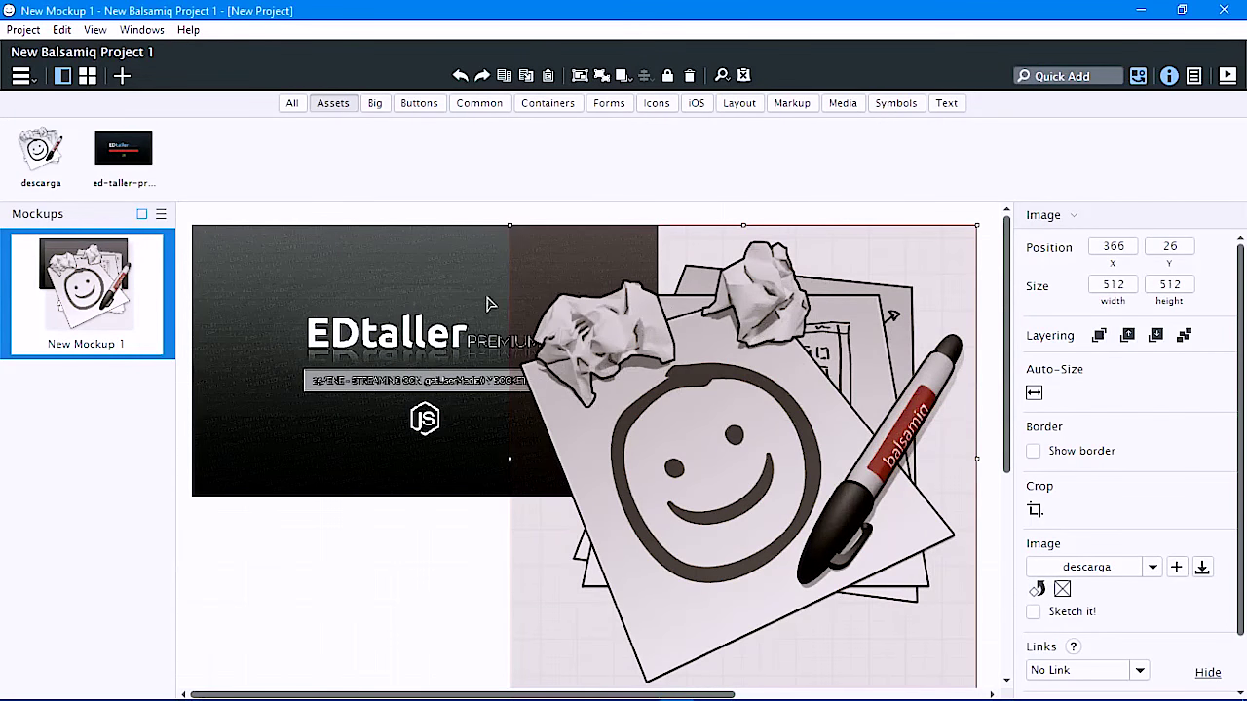
pyautogui.moveTo(509, 225); pyautogui.dragTo(793, 438)
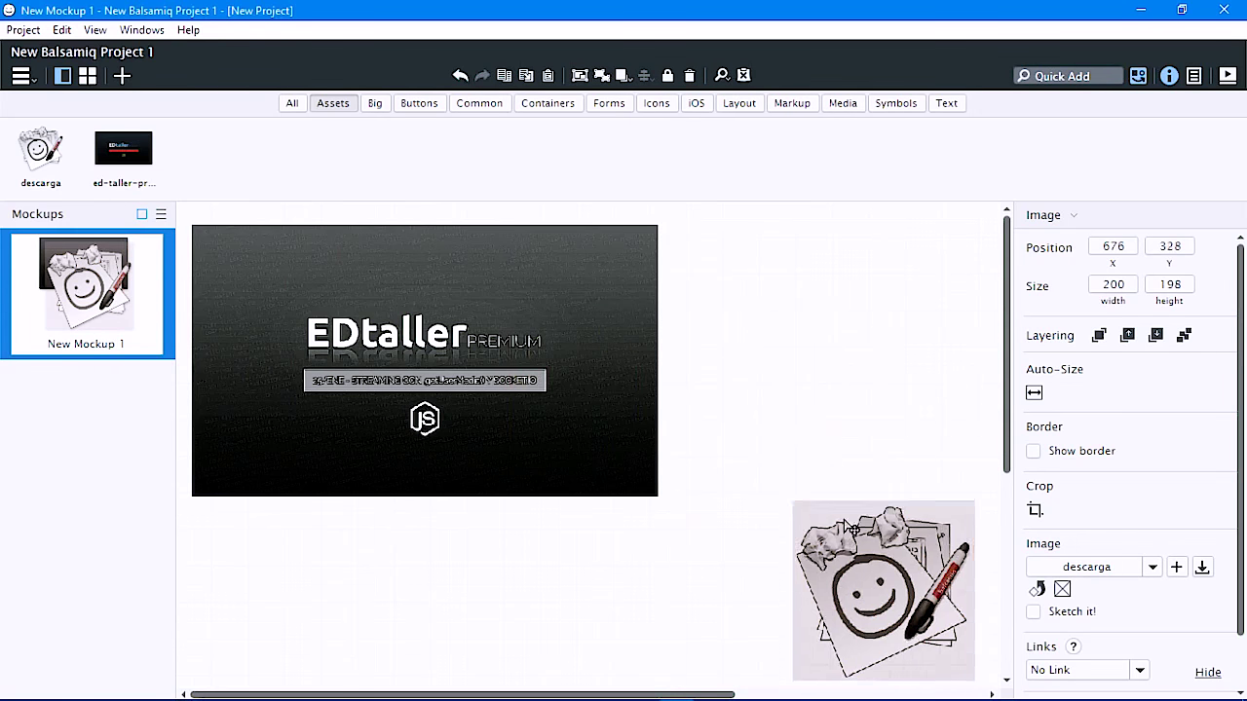
# Move the descarga image to about X 594, Y 54 and apply the Sketch it! effect to it.
pyautogui.moveTo(868, 604); pyautogui.dragTo(791, 341)
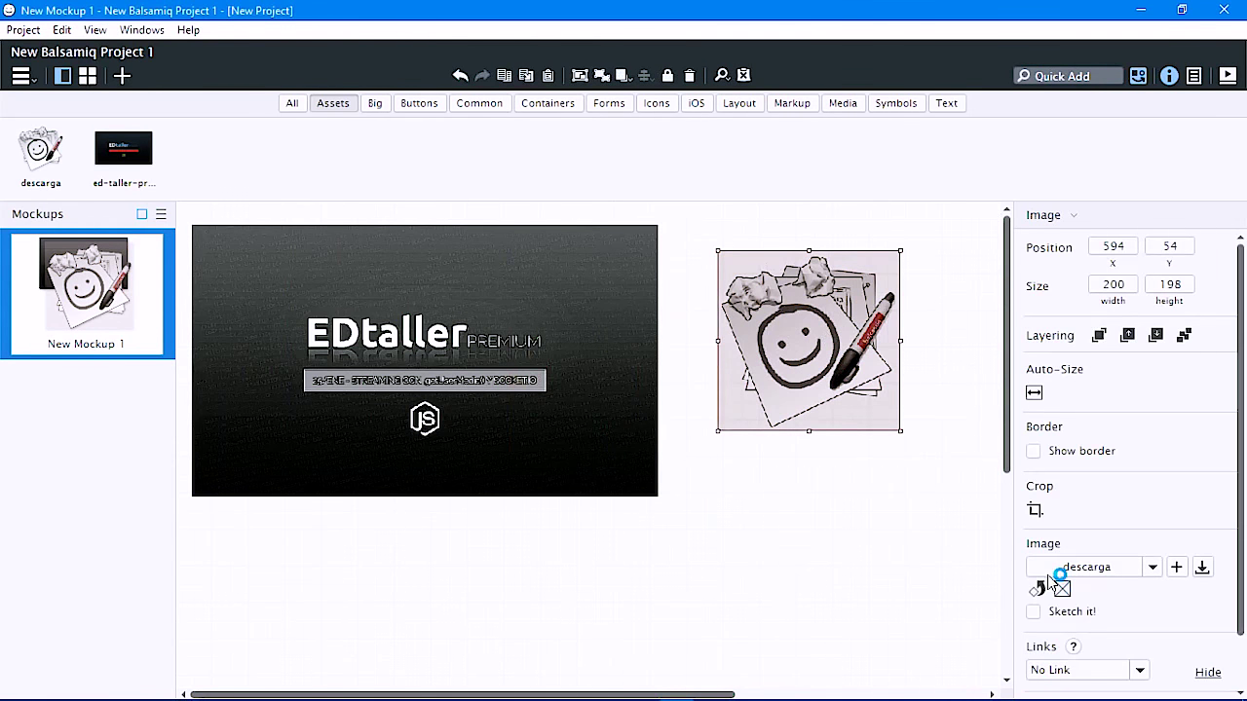
pyautogui.click(1033, 612)
pyautogui.click(823, 375)
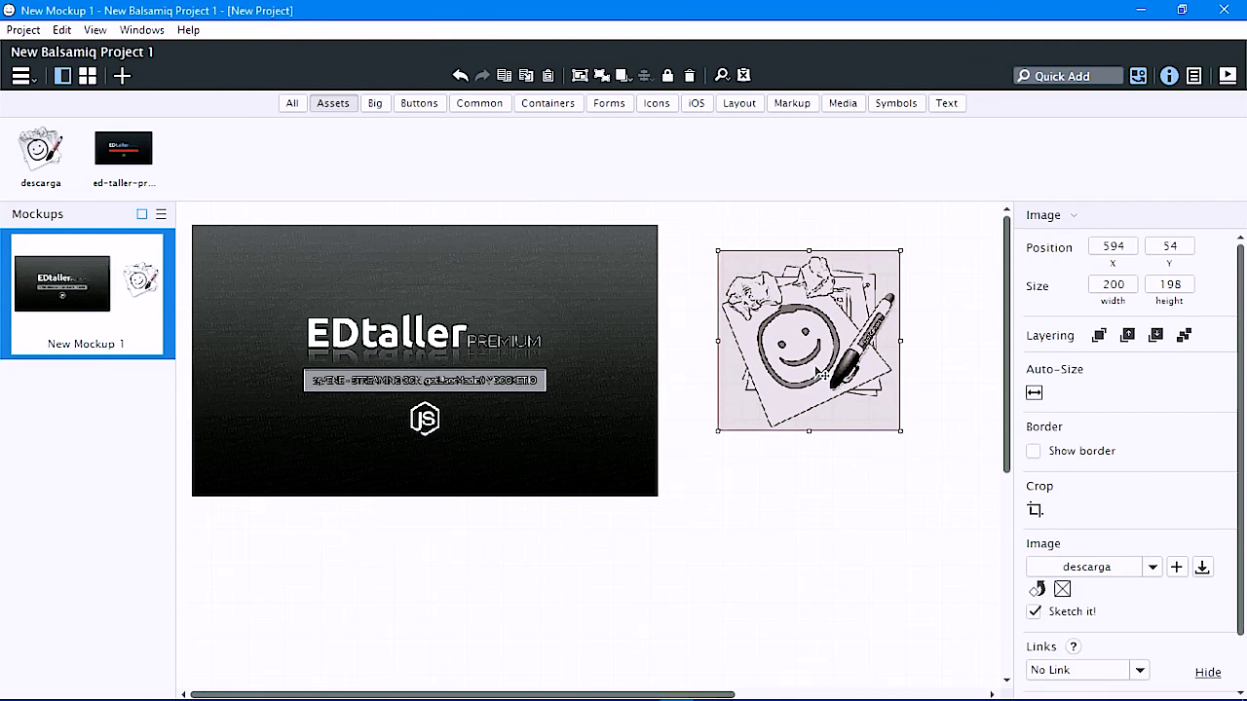
# Shrink the ed-taller-premium image to about 308 × 180.
pyautogui.click(444, 382)
pyautogui.moveTo(660, 497); pyautogui.dragTo(473, 390)
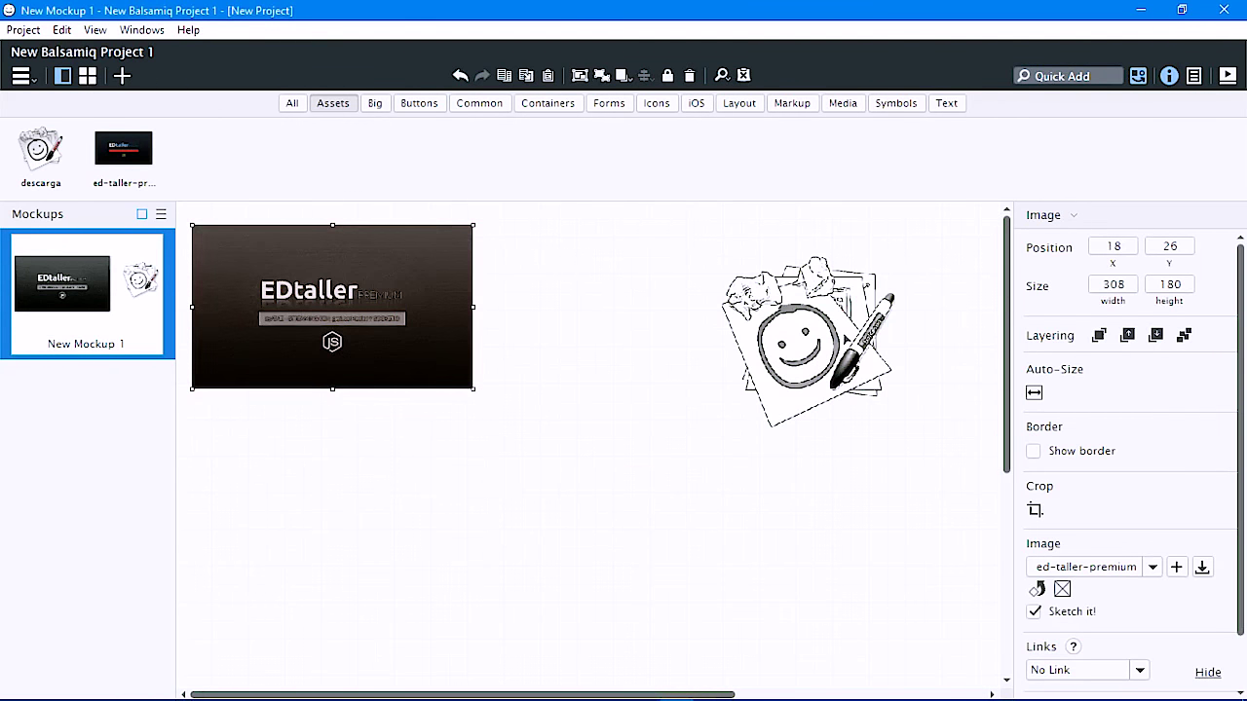
# Align the descarga image beside the ed-taller-premium image at about X 342, Y 26 and shrink it to about 179 × 178.
pyautogui.click(848, 360)
pyautogui.moveTo(847, 361); pyautogui.dragTo(615, 326)
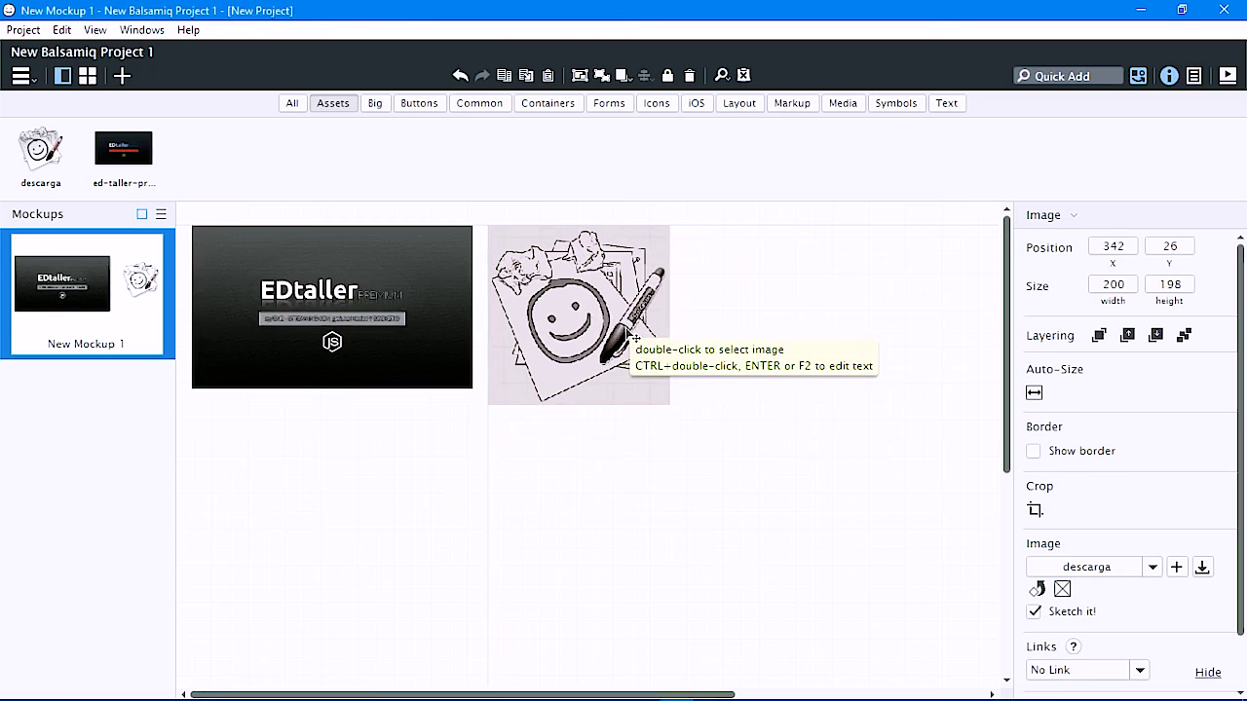
pyautogui.moveTo(671, 405); pyautogui.dragTo(653, 391)
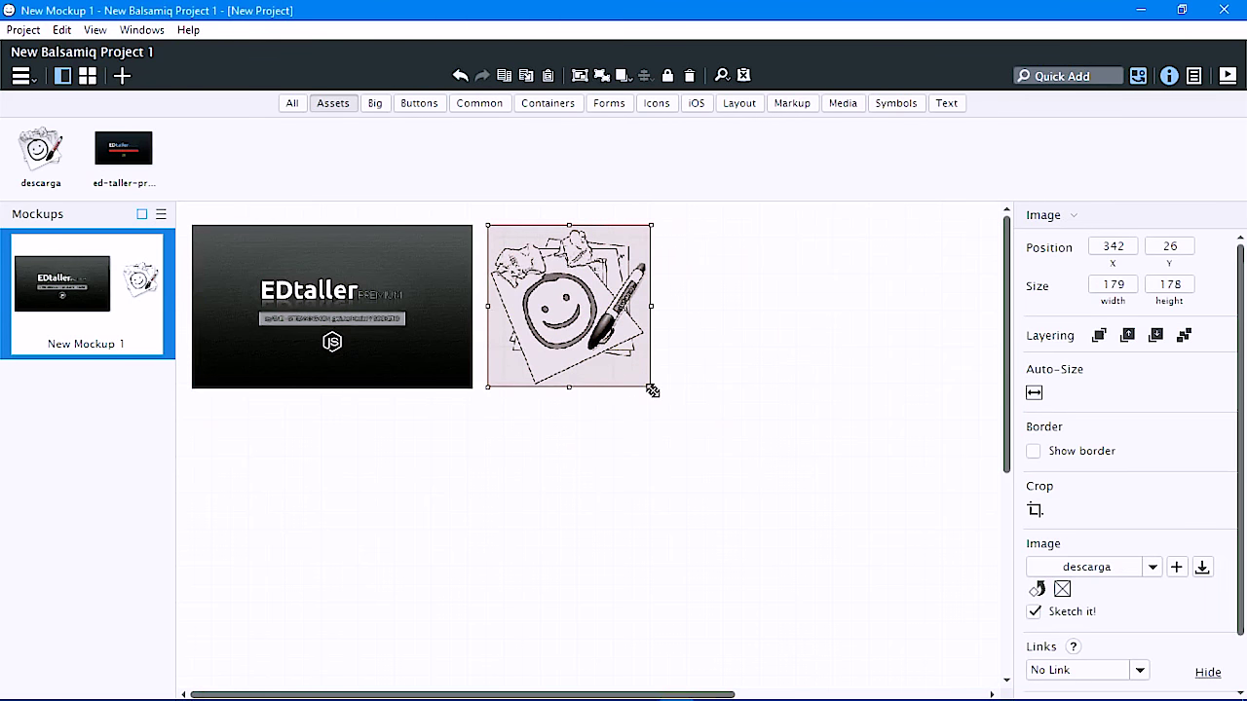
pyautogui.click(756, 419)
# Swap the sources of the two placed images, assigning ed-taller-premium to the square one and descarga to the wide one.
pyautogui.click(555, 284)
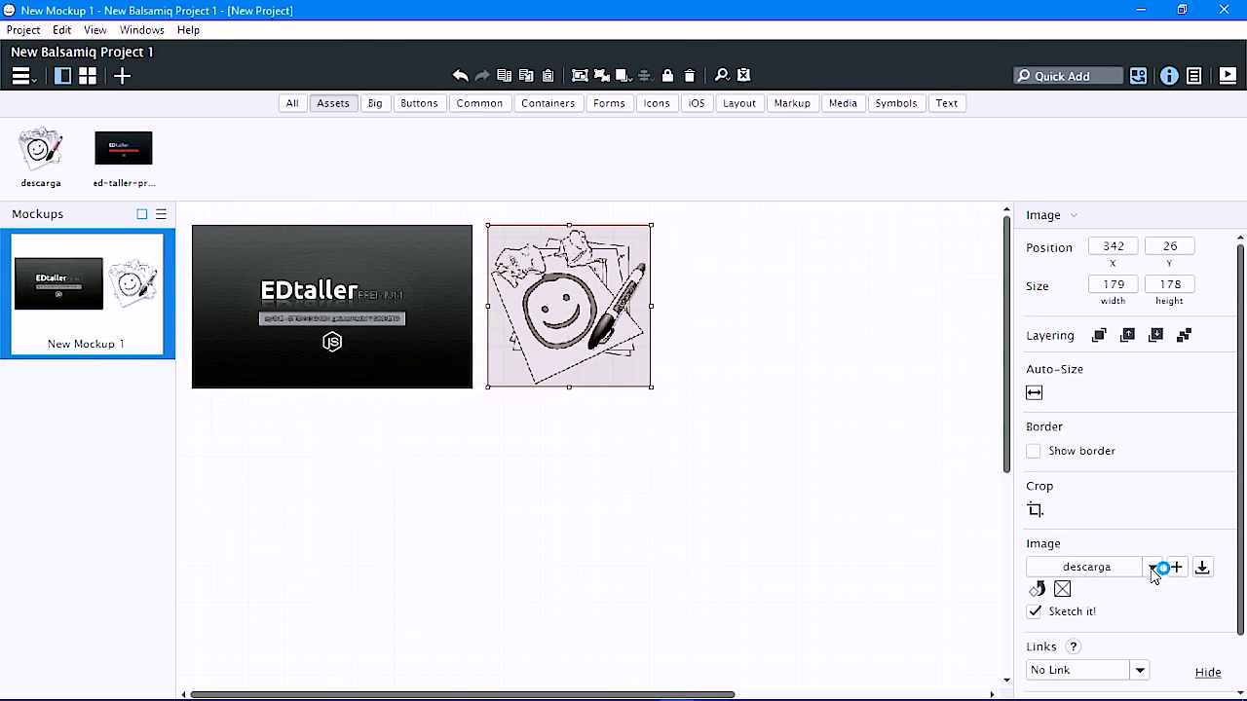
pyautogui.click(1151, 569)
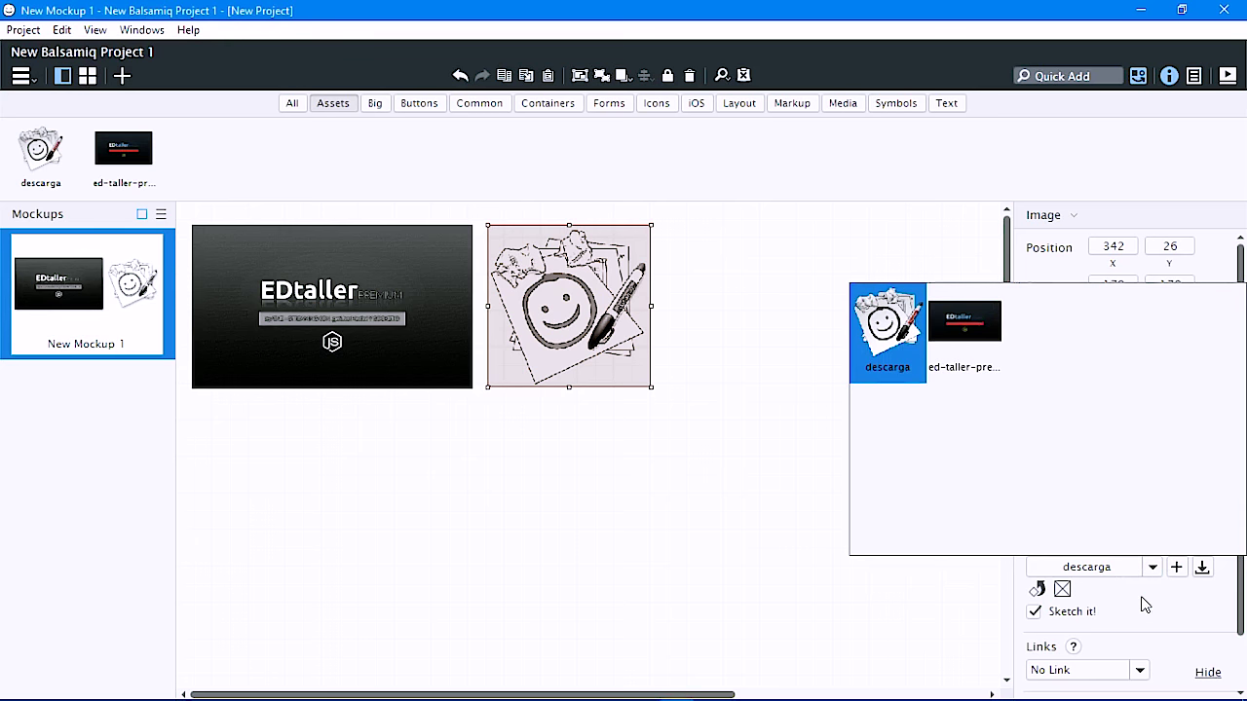
pyautogui.click(975, 336)
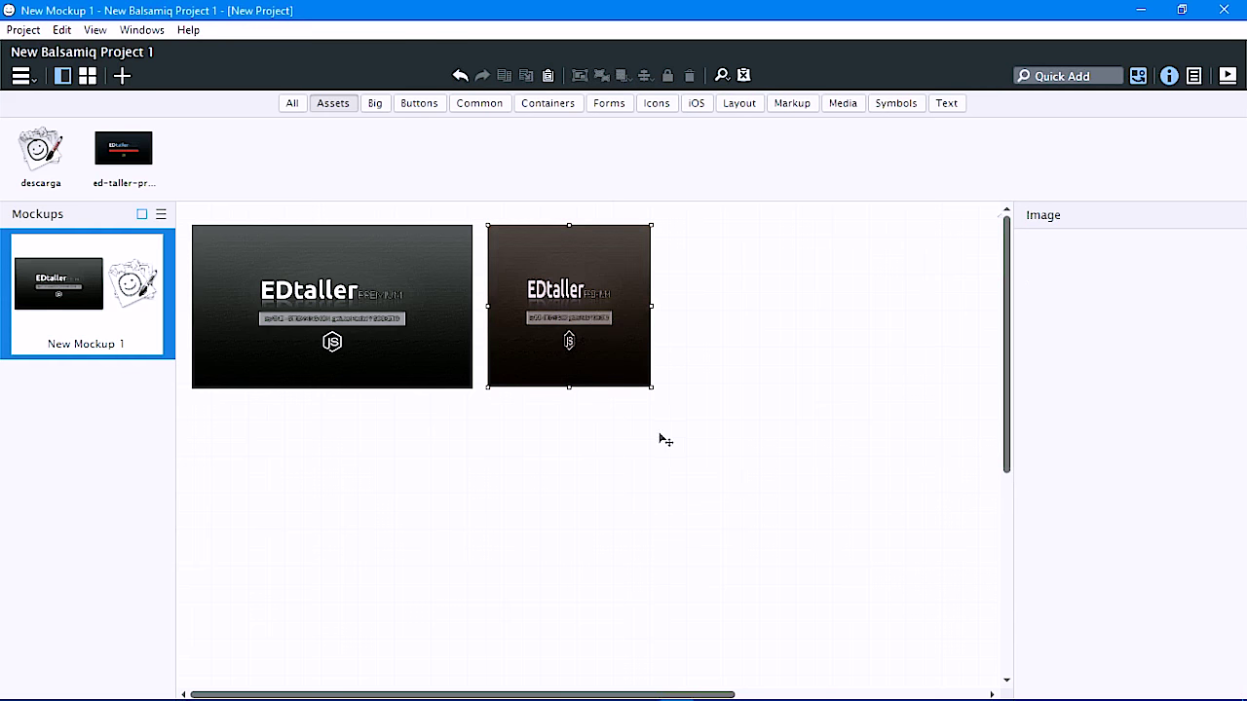
pyautogui.click(361, 295)
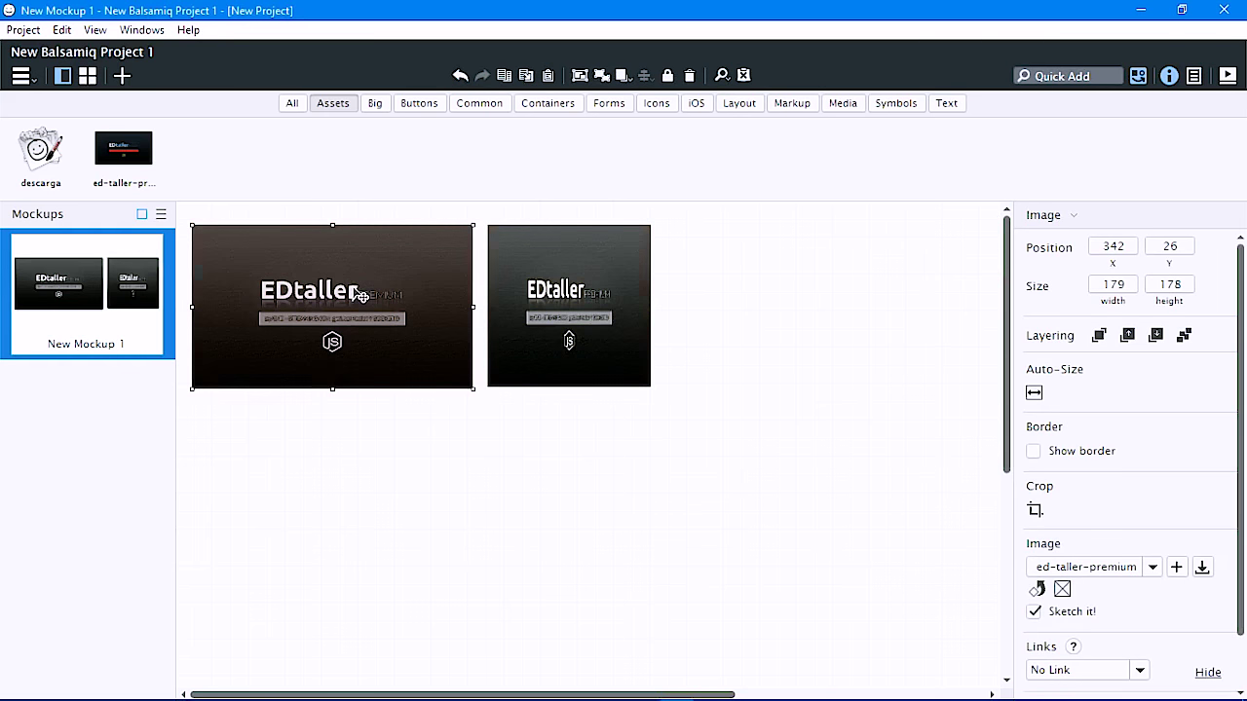
pyautogui.click(1152, 566)
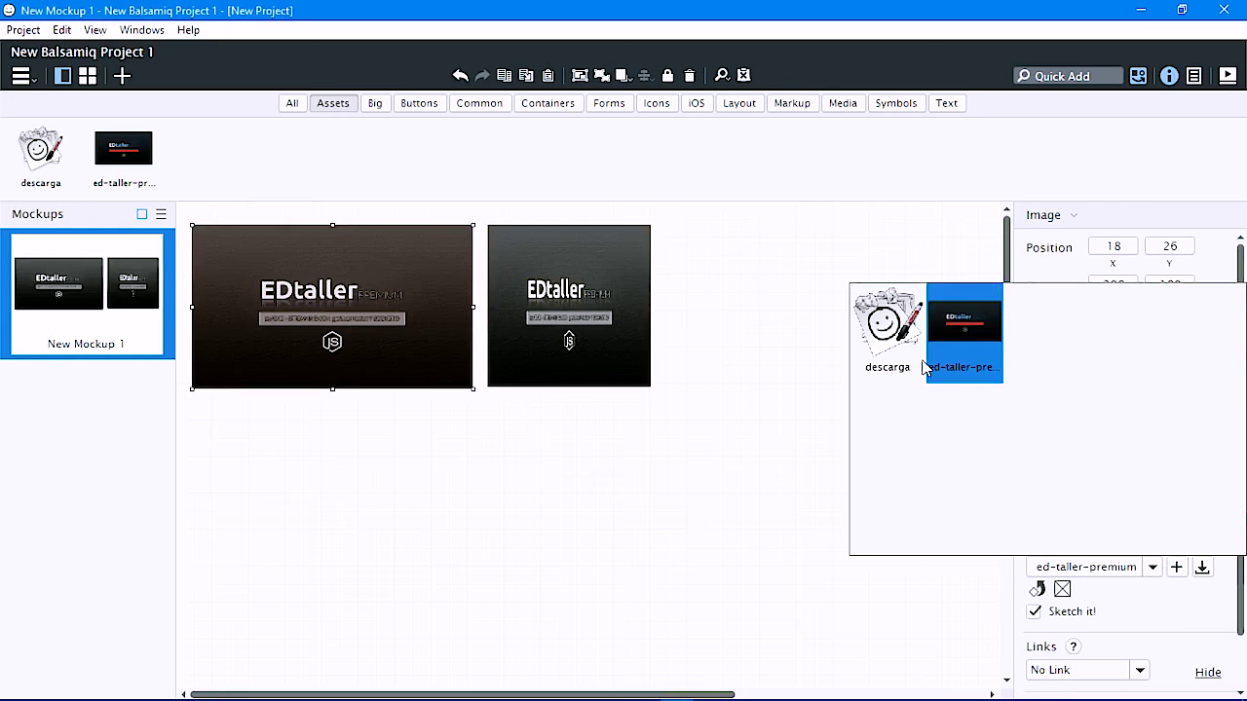
pyautogui.click(906, 343)
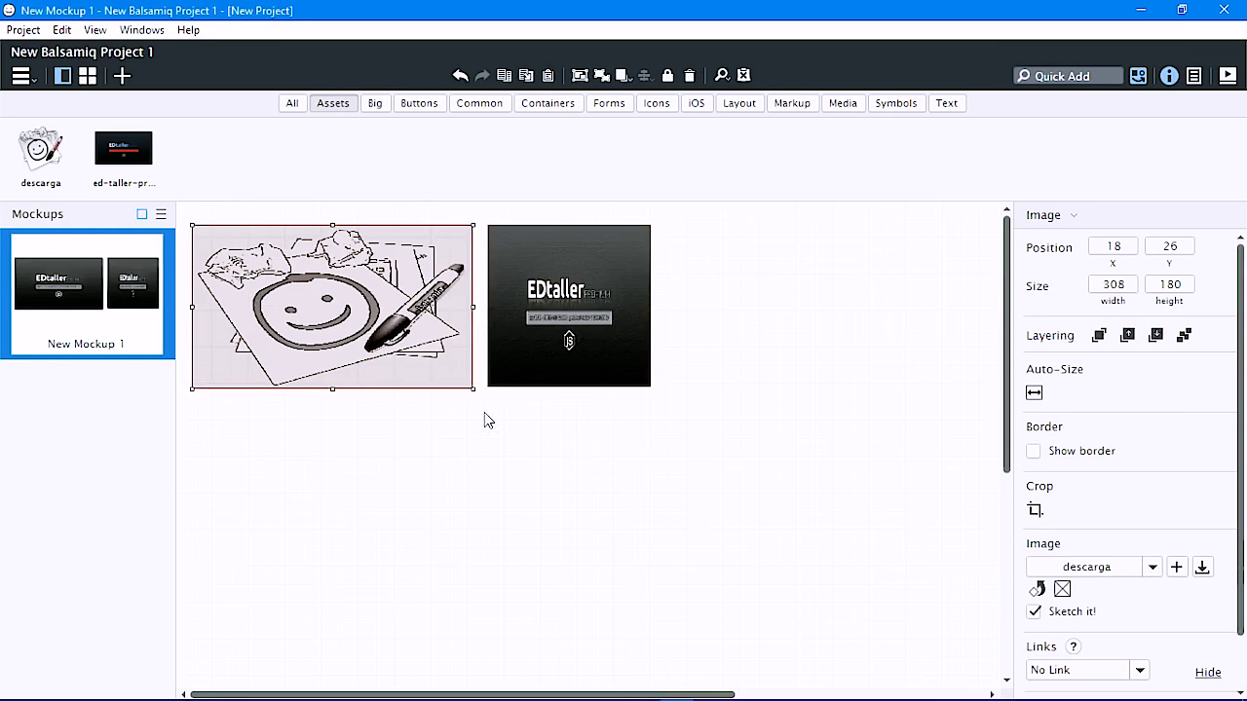
# Import moto-purpura.jpg from the html-05/img folder on the desktop as the wide image's new source.
pyautogui.click(1176, 568)
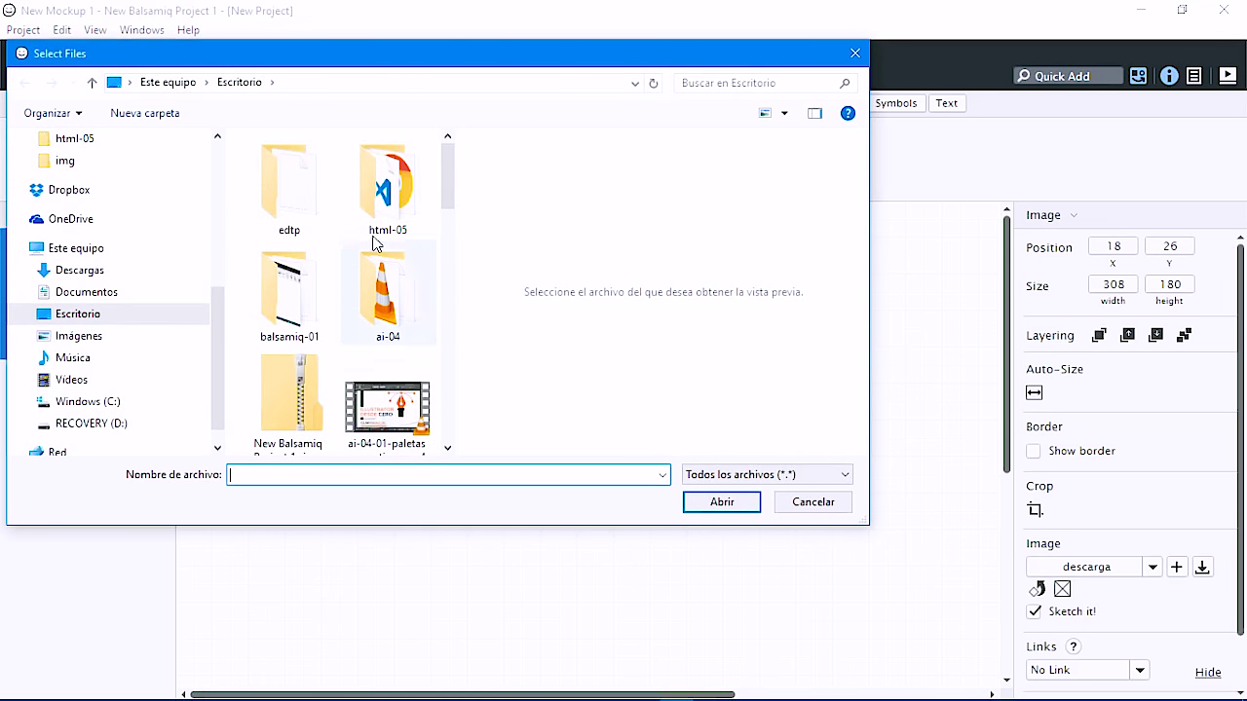
pyautogui.doubleClick(378, 194)
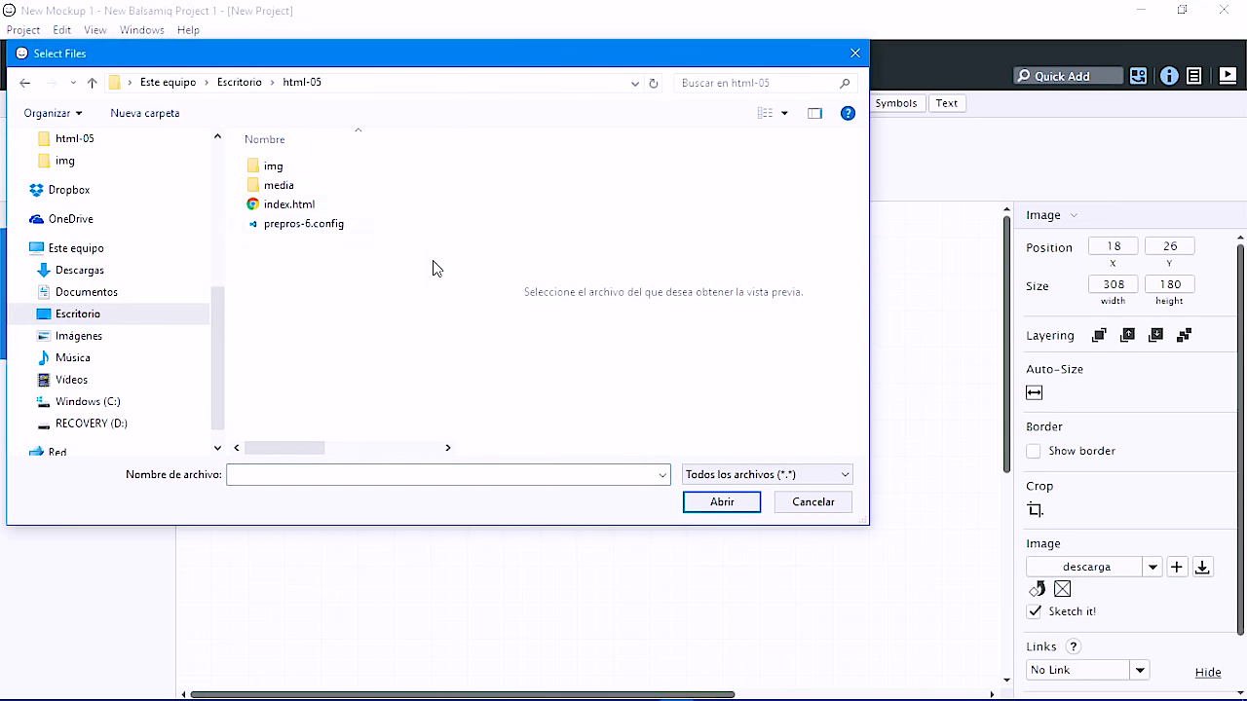
pyautogui.doubleClick(272, 168)
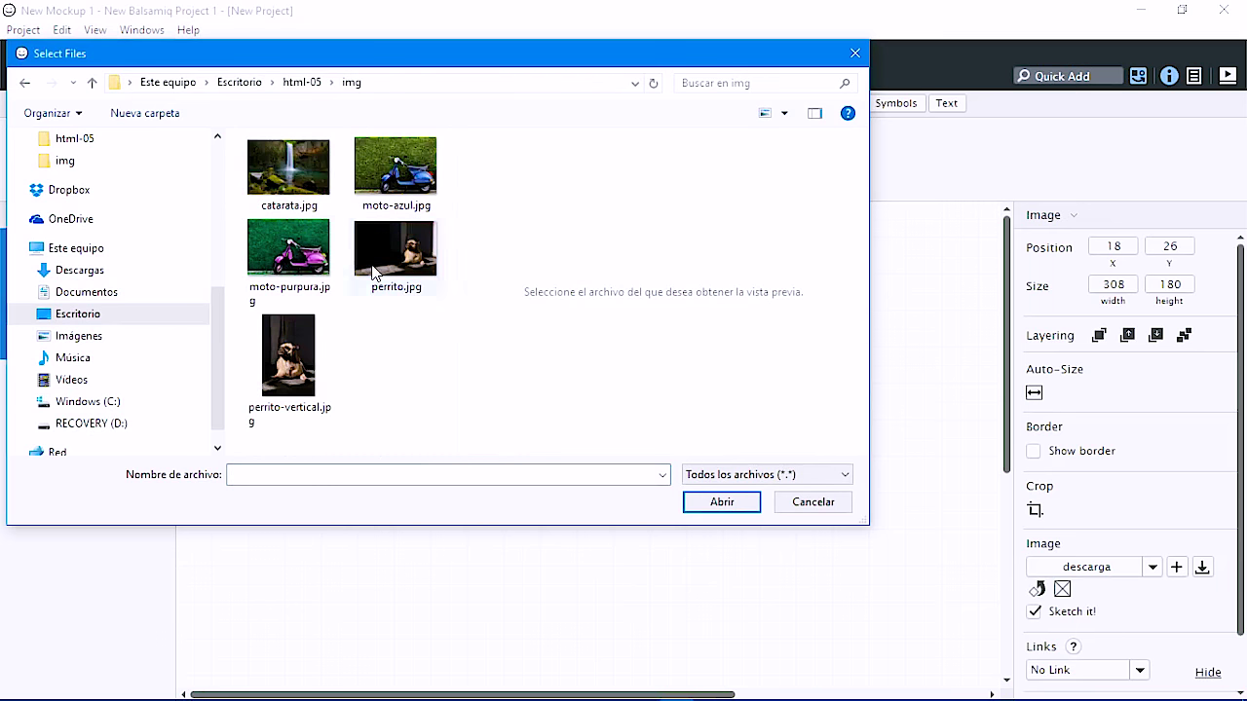
pyautogui.click(290, 250)
pyautogui.click(722, 503)
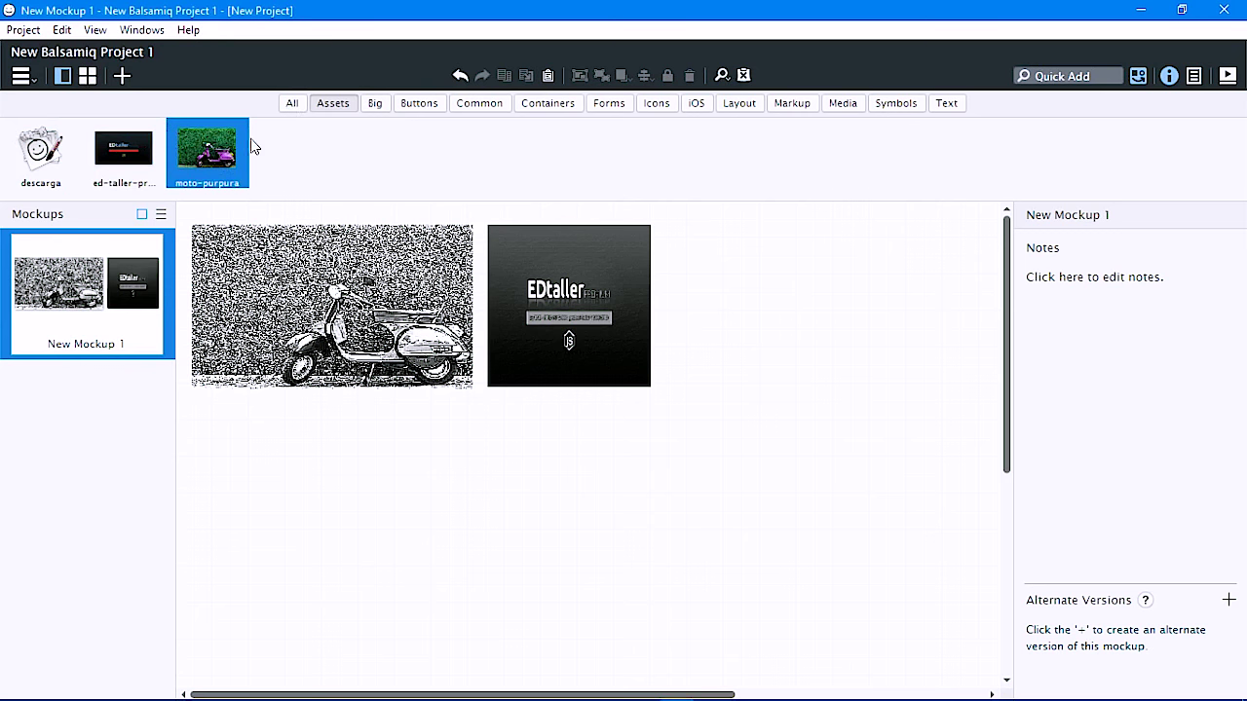
# Look through the complete component library for the imported descarga, ed-taller-premium and moto-purpura assets.
pyautogui.click(292, 104)
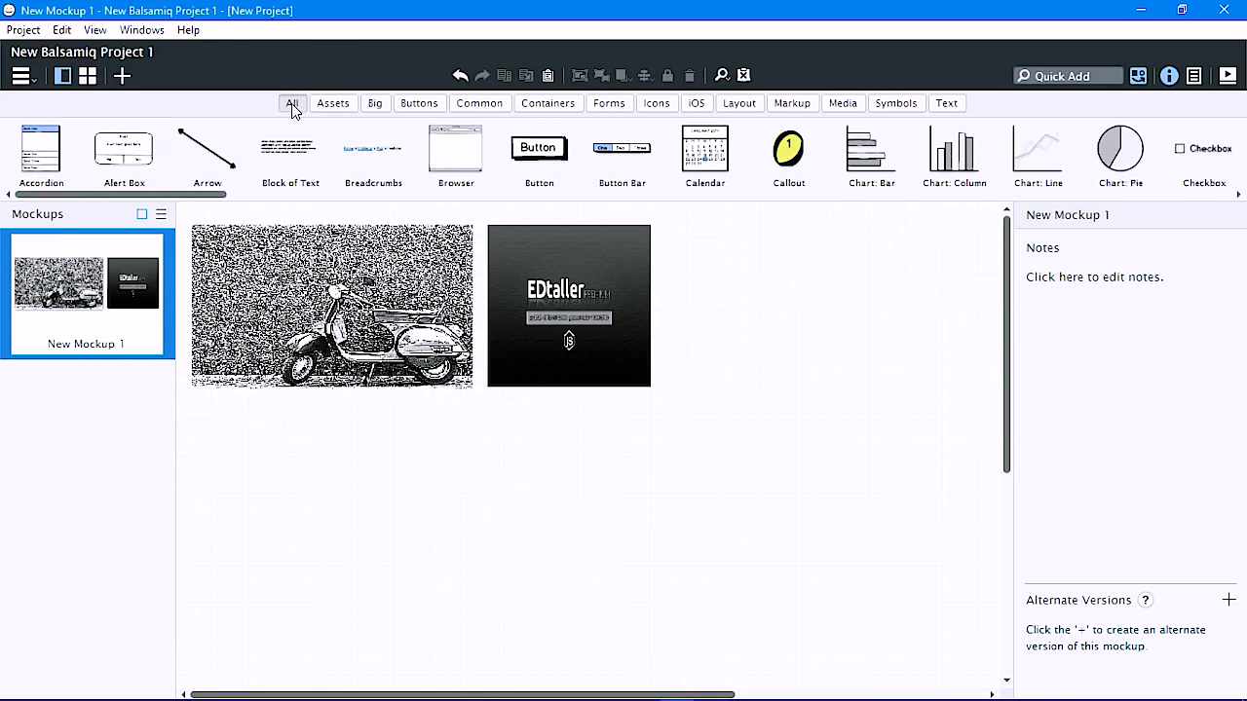
pyautogui.moveTo(188, 201); pyautogui.dragTo(455, 195)
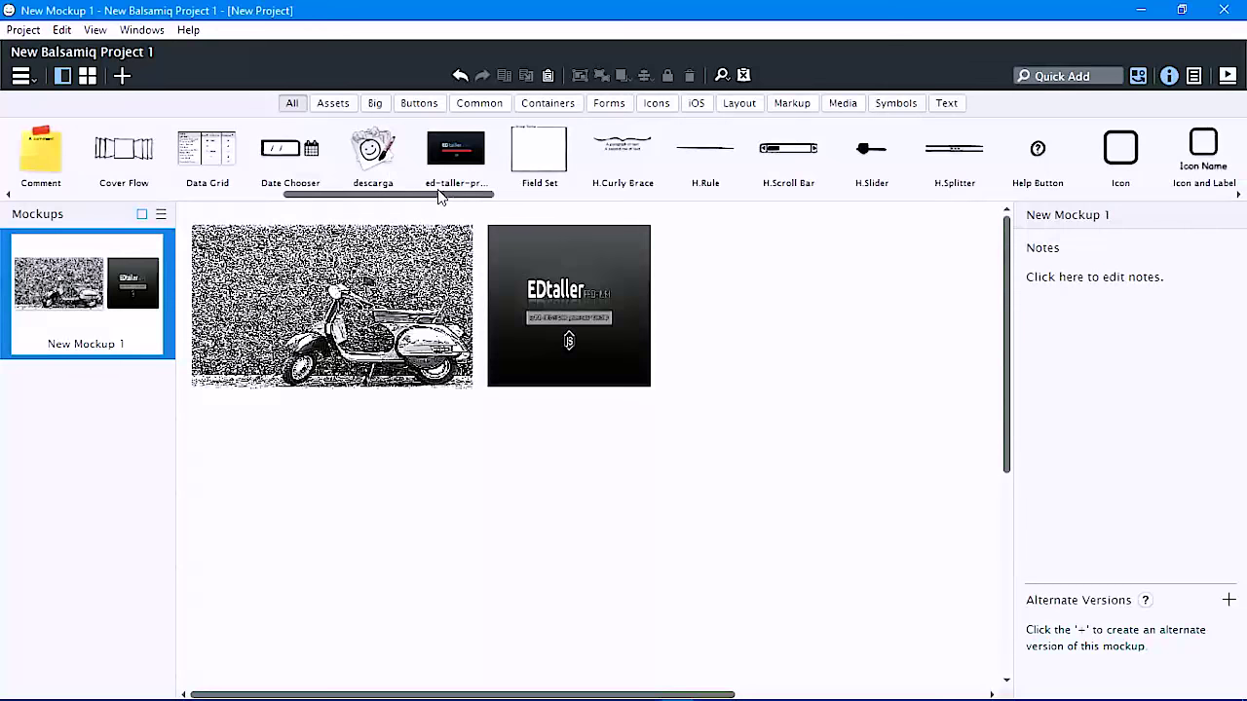
pyautogui.click(380, 160)
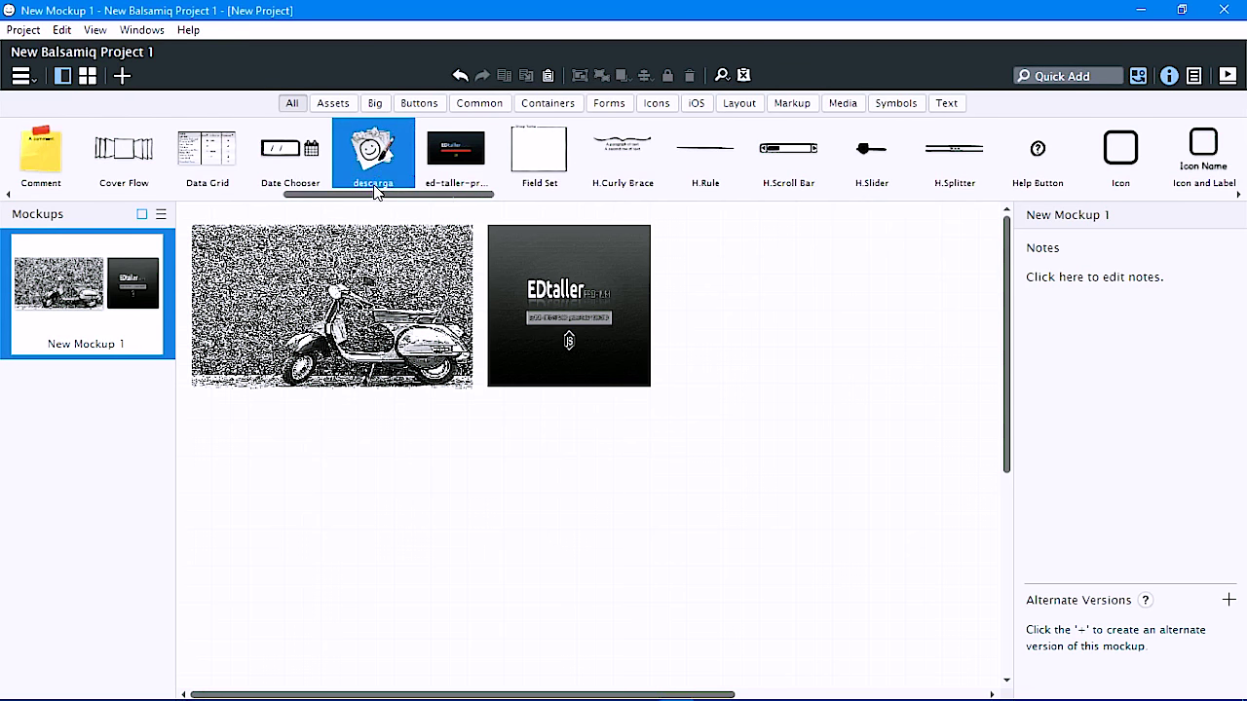
pyautogui.click(454, 151)
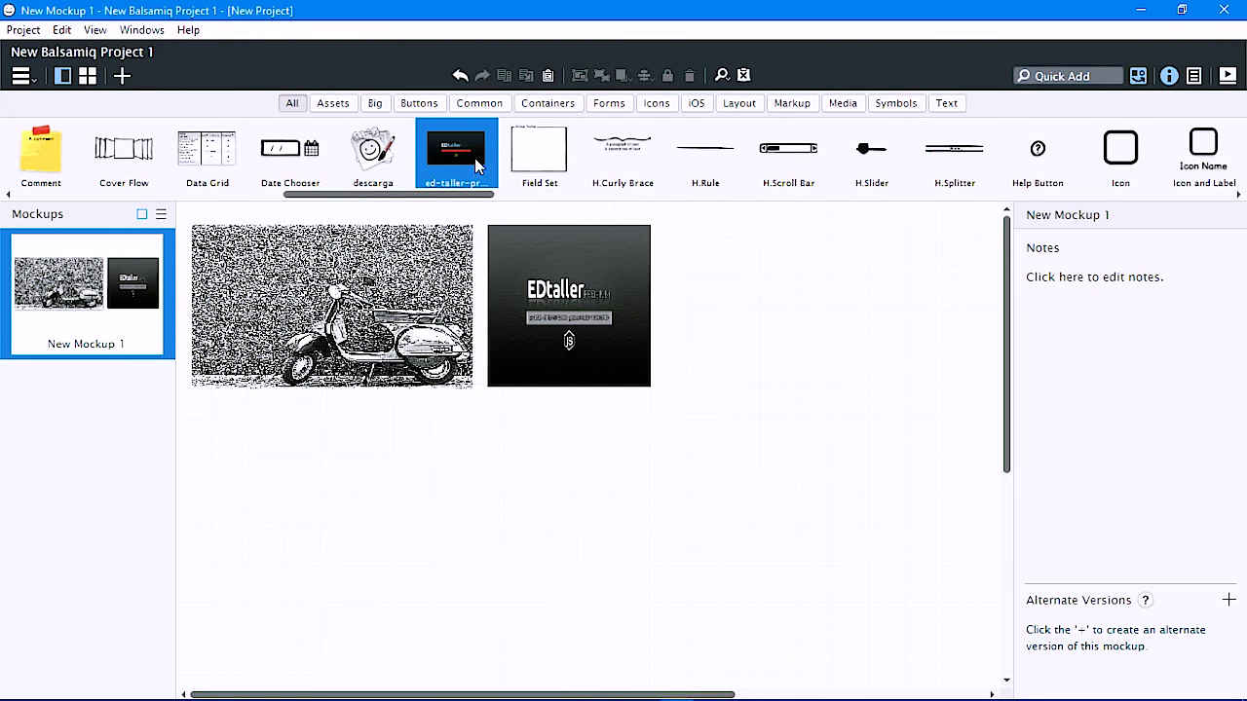
pyautogui.moveTo(438, 195); pyautogui.dragTo(770, 197)
pyautogui.click(539, 151)
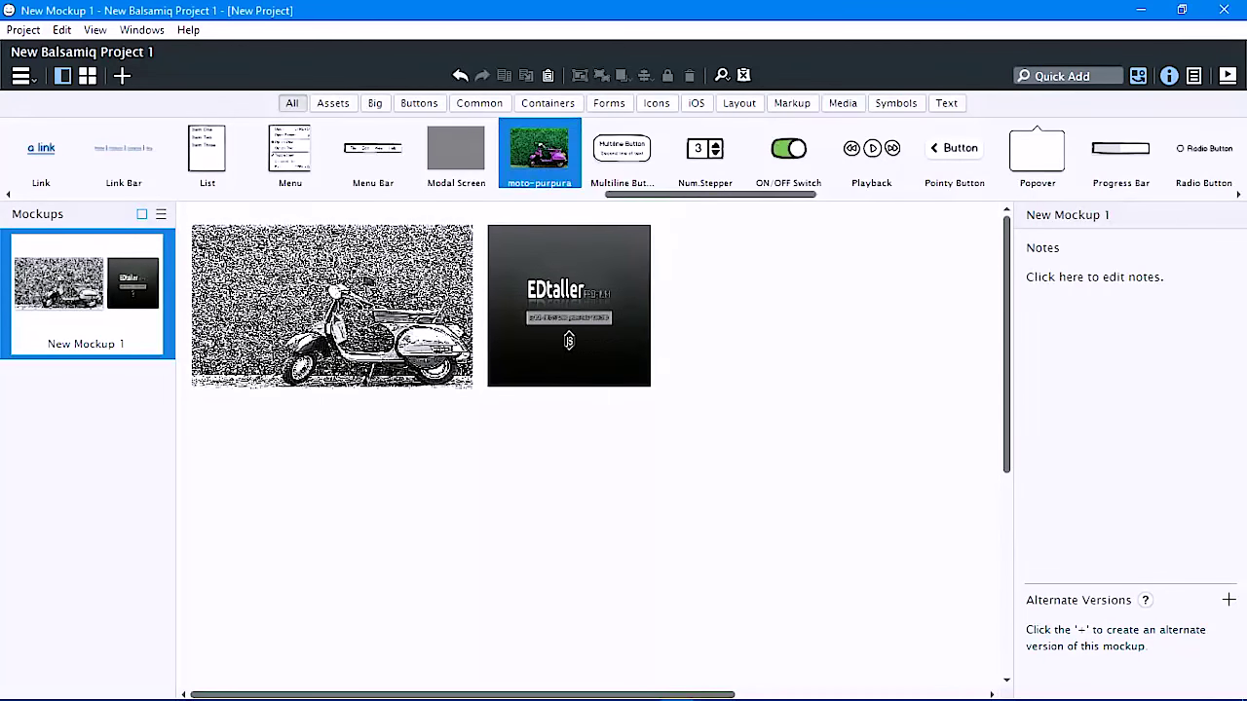
pyautogui.moveTo(669, 200); pyautogui.dragTo(52, 191)
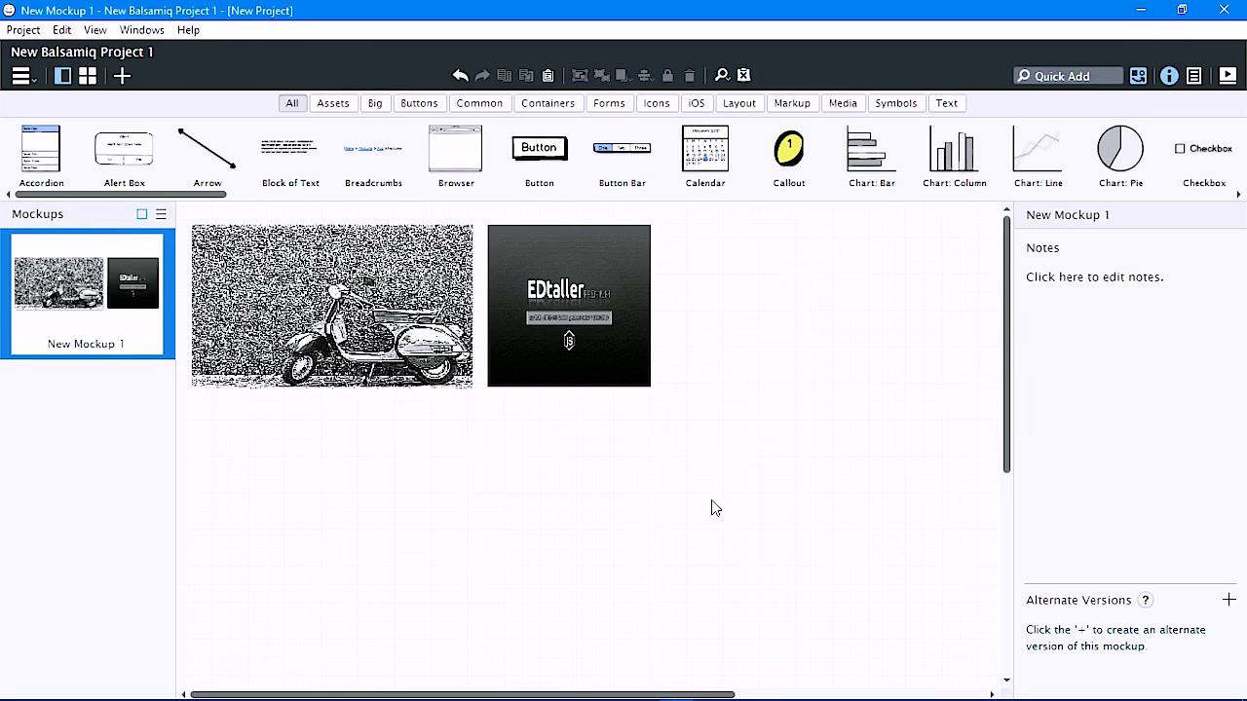
# Add the moto-purpura asset to the mockup by searching for "moto", and delete the added image.
pyautogui.hotkey('ctrl', '/')
pyautogui.write('moto')
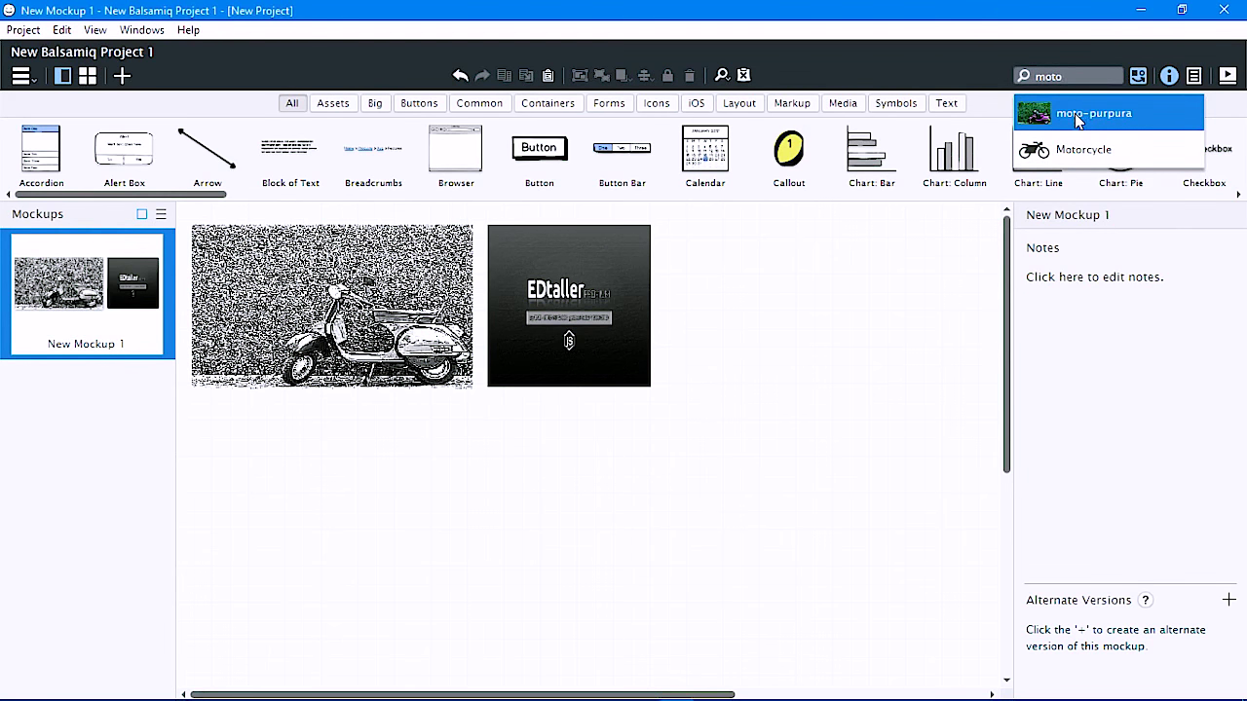
pyautogui.click(1075, 113)
pyautogui.moveTo(465, 366); pyautogui.dragTo(667, 399)
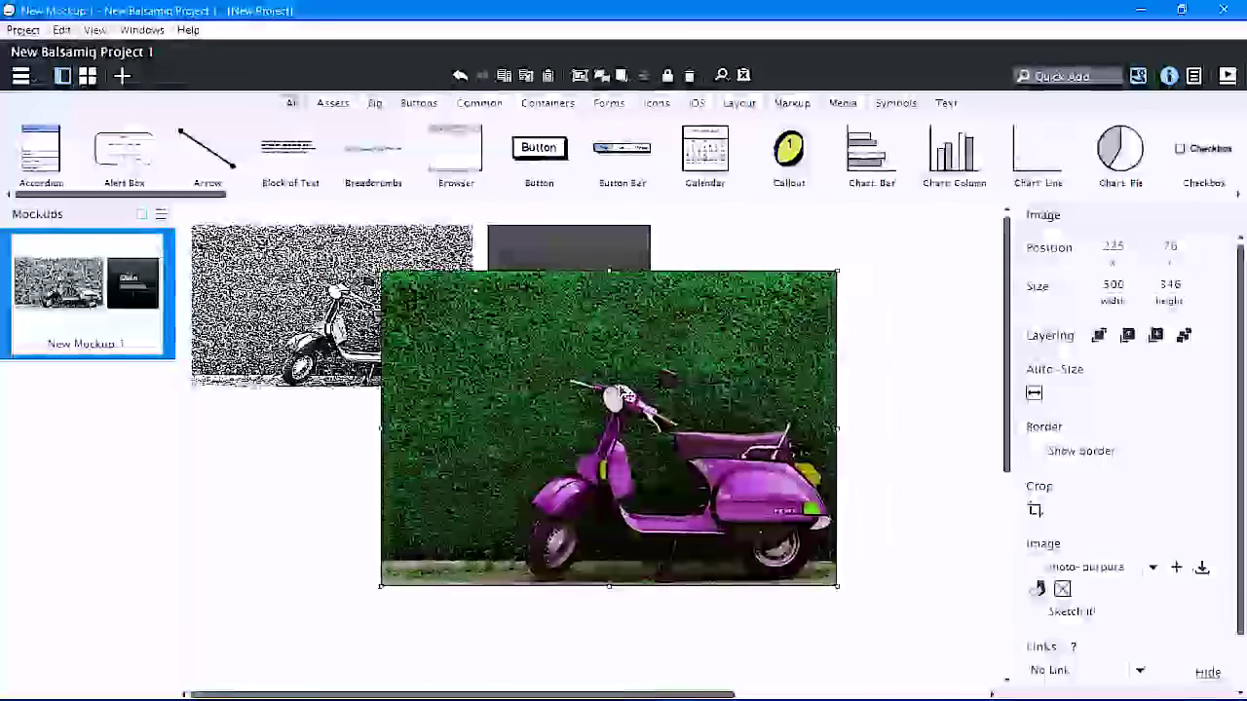
pyautogui.press('Delete')
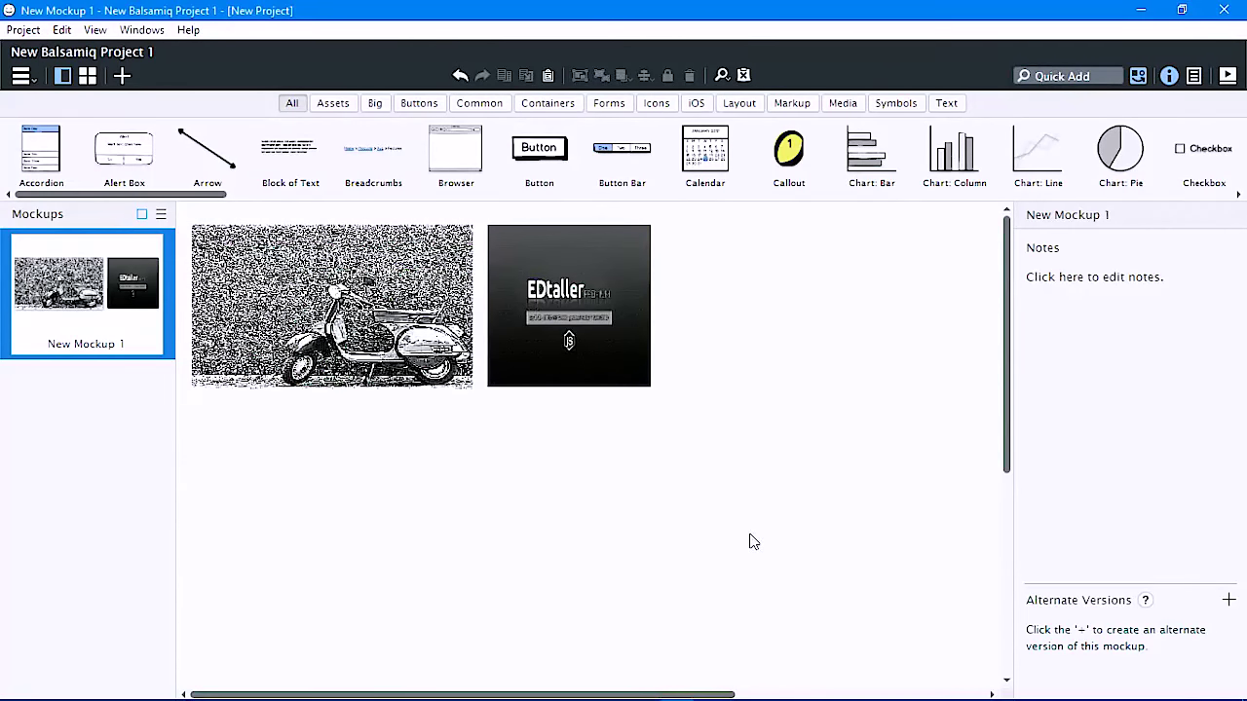
# Reset the square ed-taller-premium image to the default placeholder.
pyautogui.click(604, 307)
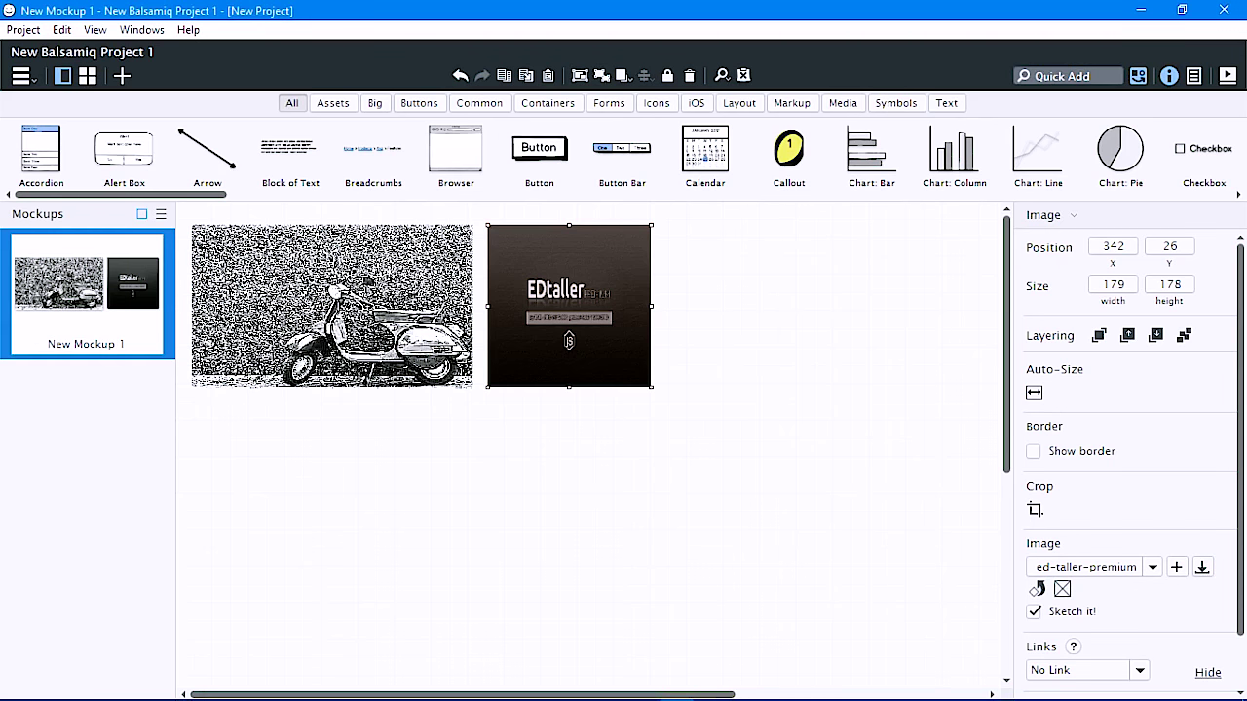
pyautogui.click(1063, 590)
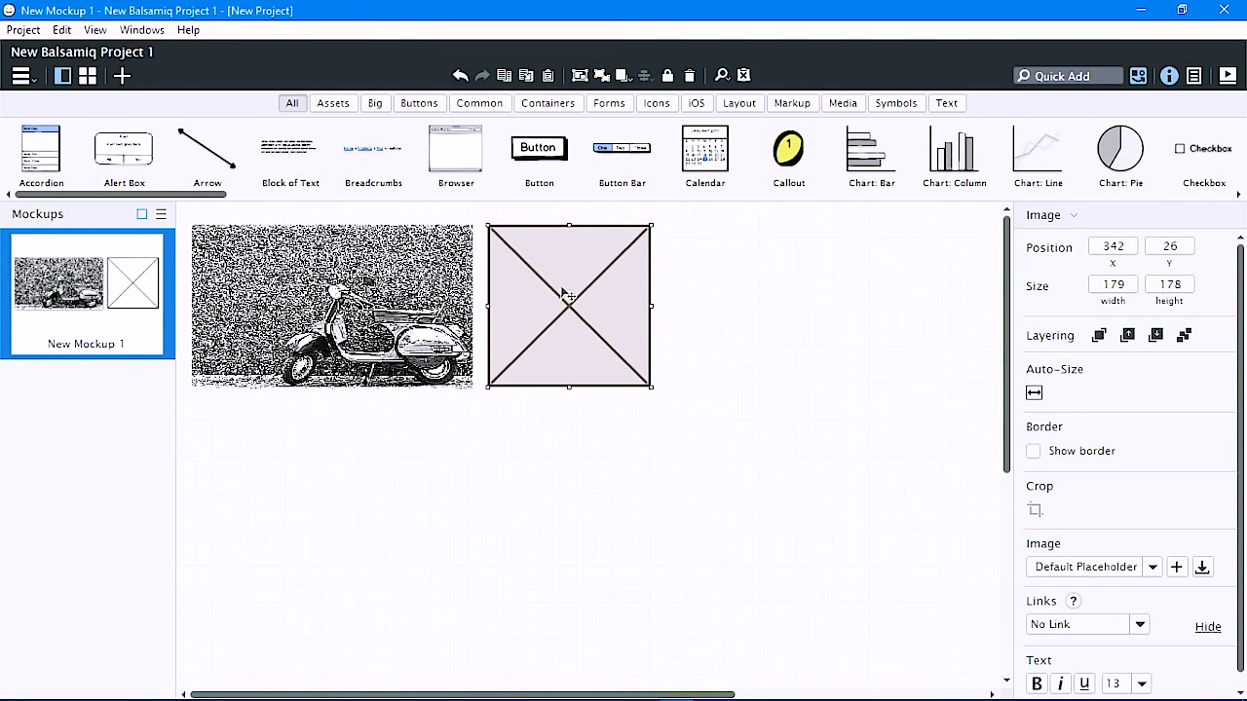
pyautogui.click(780, 546)
pyautogui.click(579, 285)
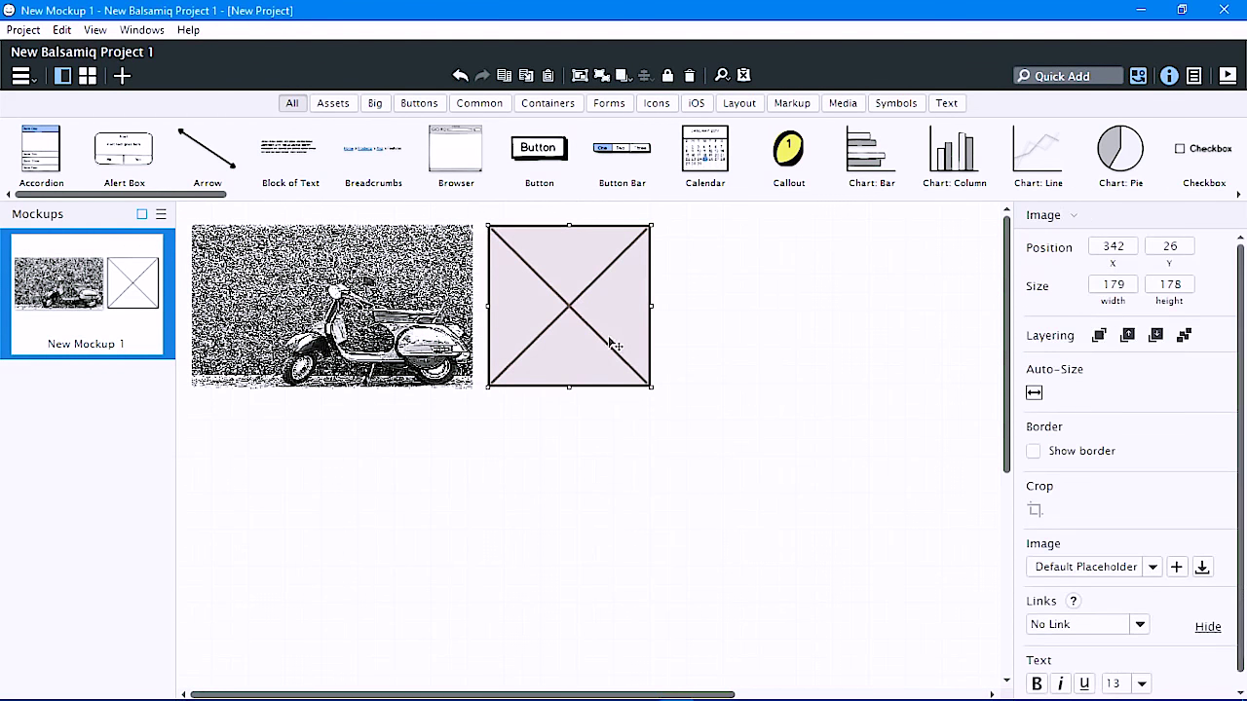
pyautogui.doubleClick(599, 329)
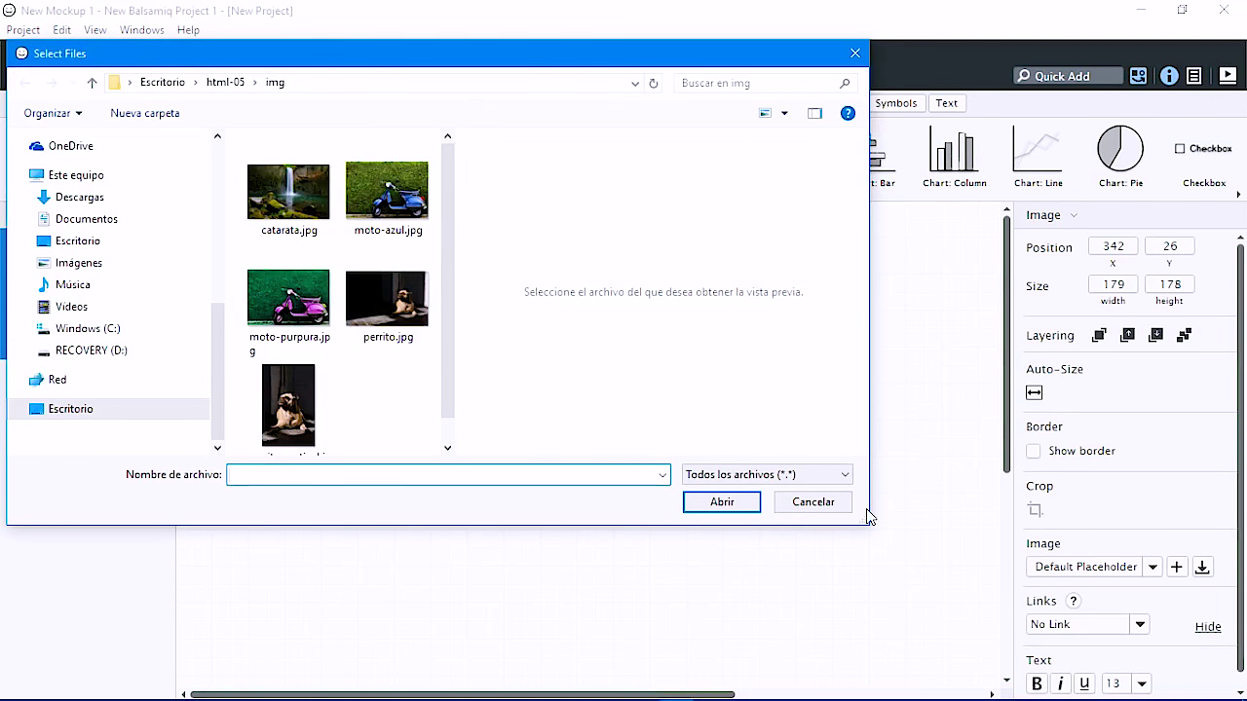
pyautogui.click(816, 505)
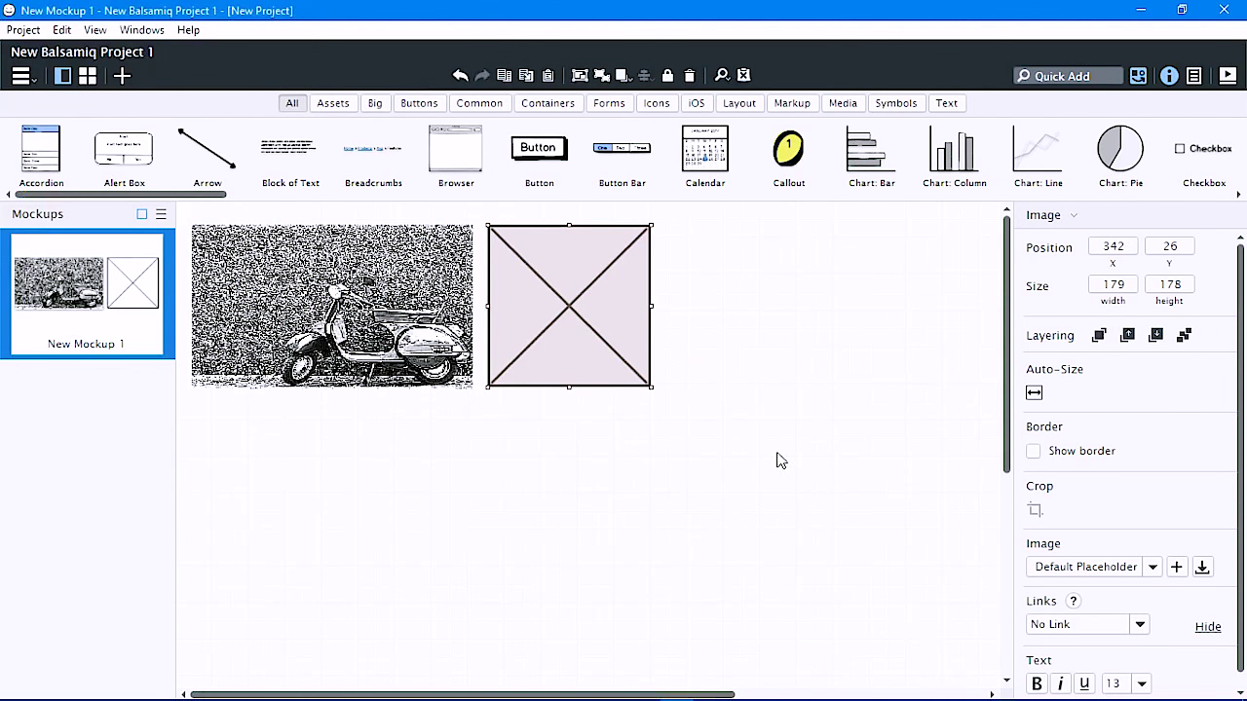
pyautogui.click(800, 457)
# Search for "image" and add an Image placeholder of about 414 × 221 below the square one, at about X 342, Y 222.
pyautogui.click(1062, 76)
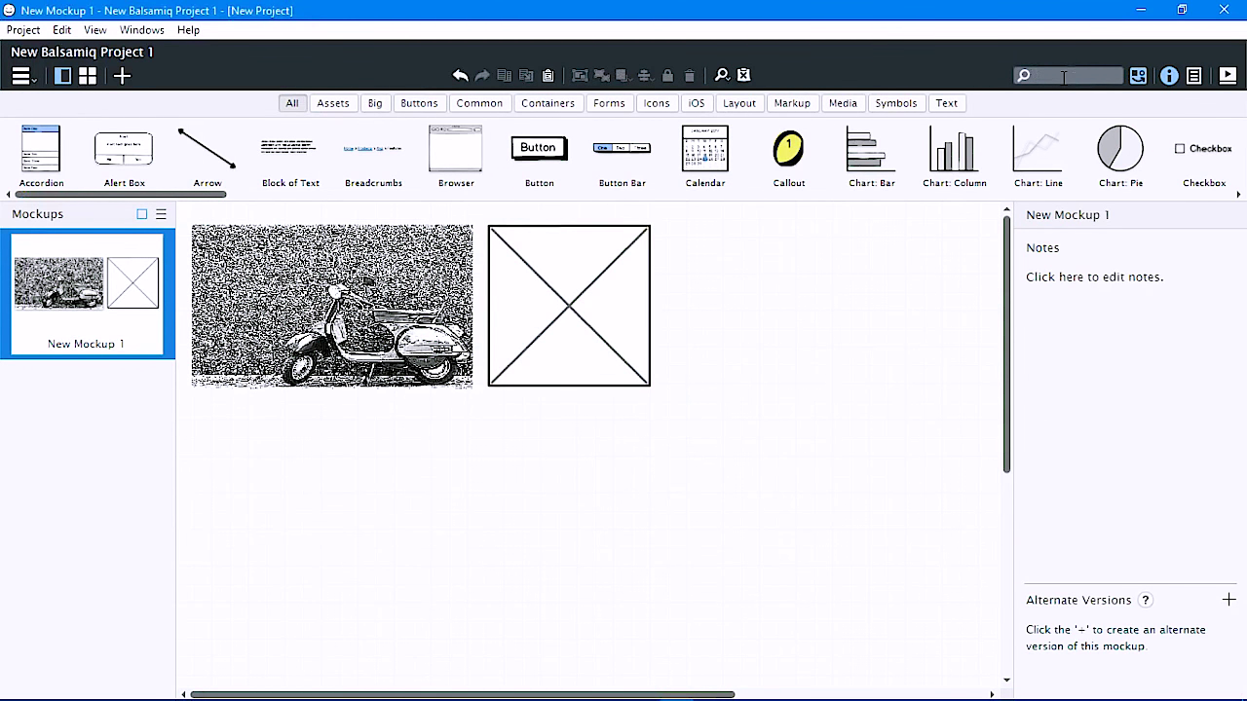
pyautogui.write('image')
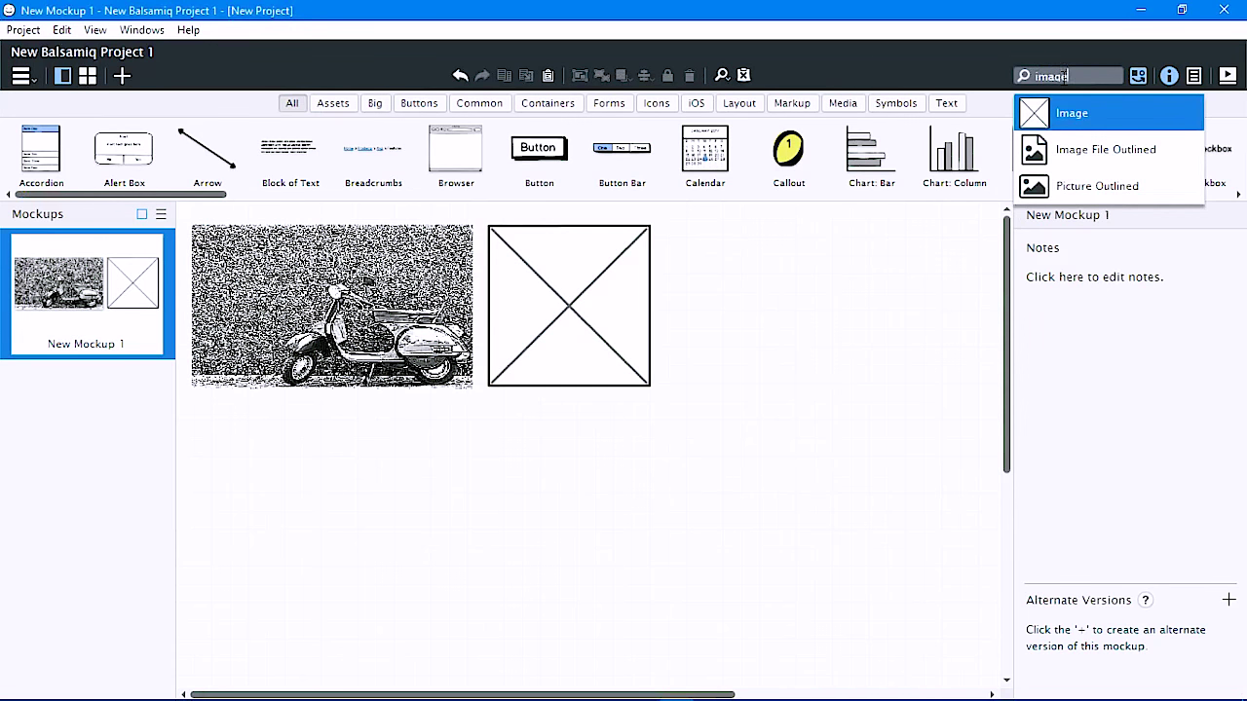
pyautogui.click(1066, 122)
pyautogui.moveTo(270, 277); pyautogui.dragTo(850, 635)
pyautogui.click(919, 529)
pyautogui.click(770, 560)
pyautogui.moveTo(629, 513); pyautogui.dragTo(635, 488)
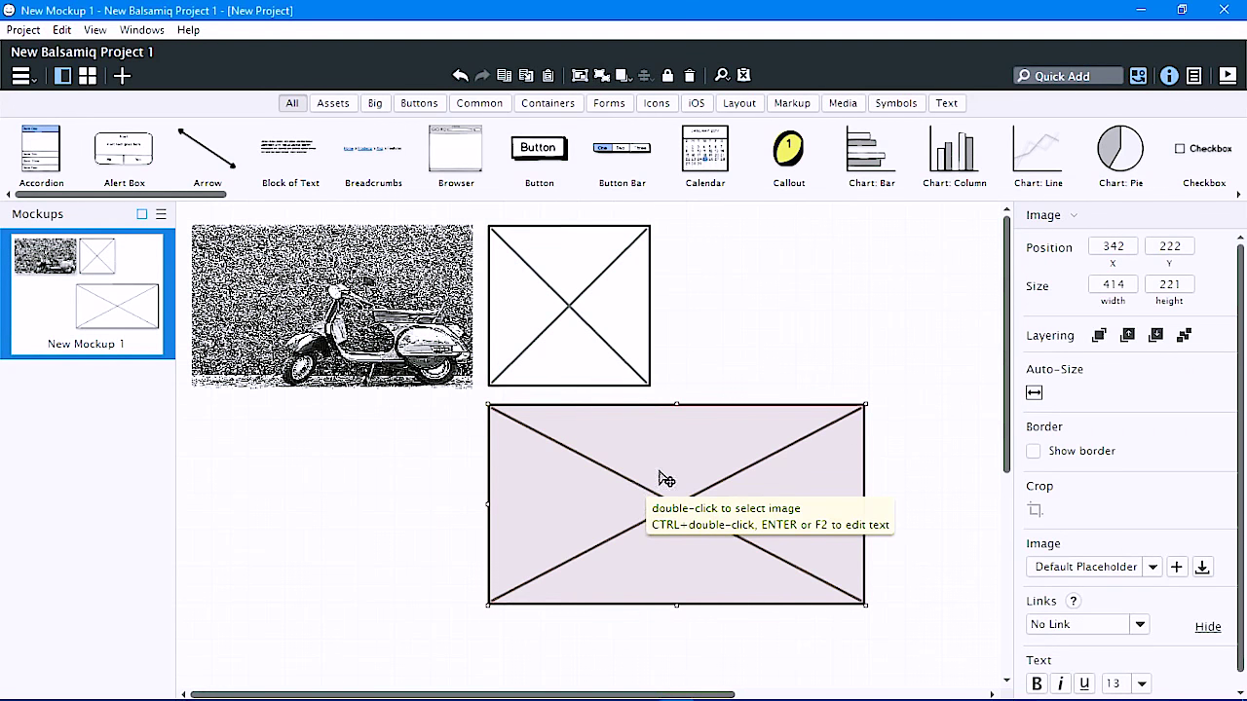
pyautogui.scroll(-1, 1234, 489)
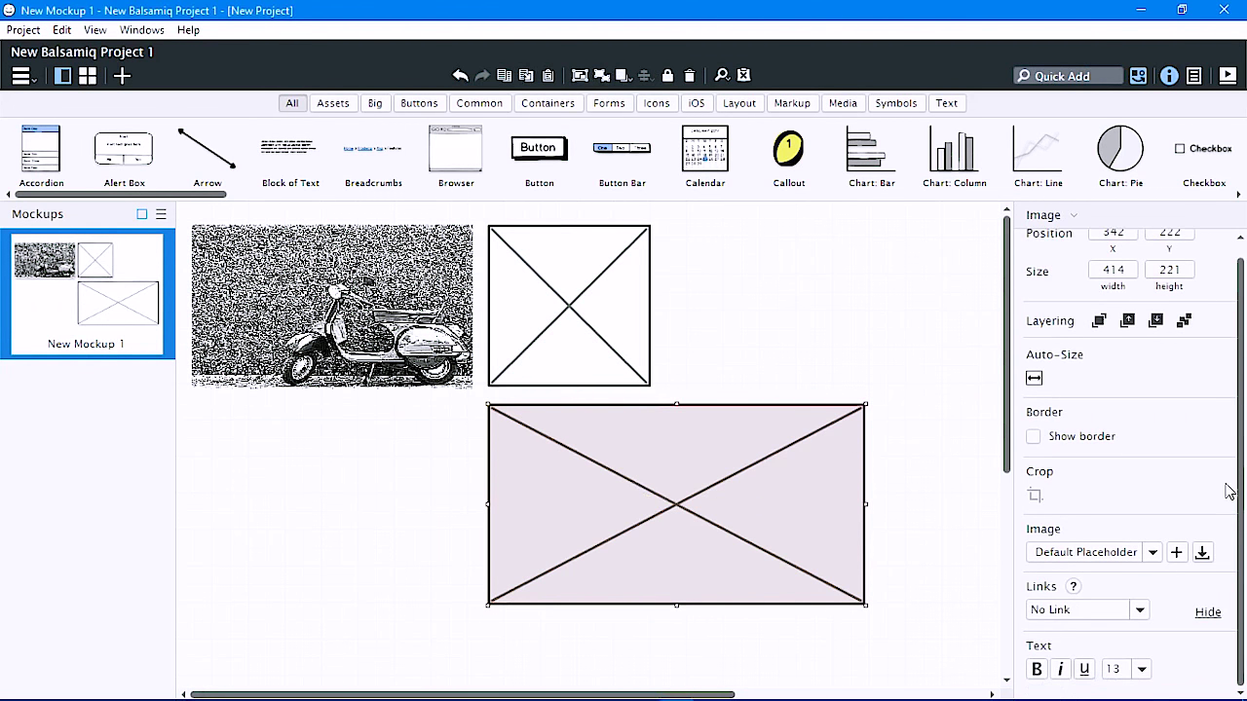
pyautogui.click(1153, 555)
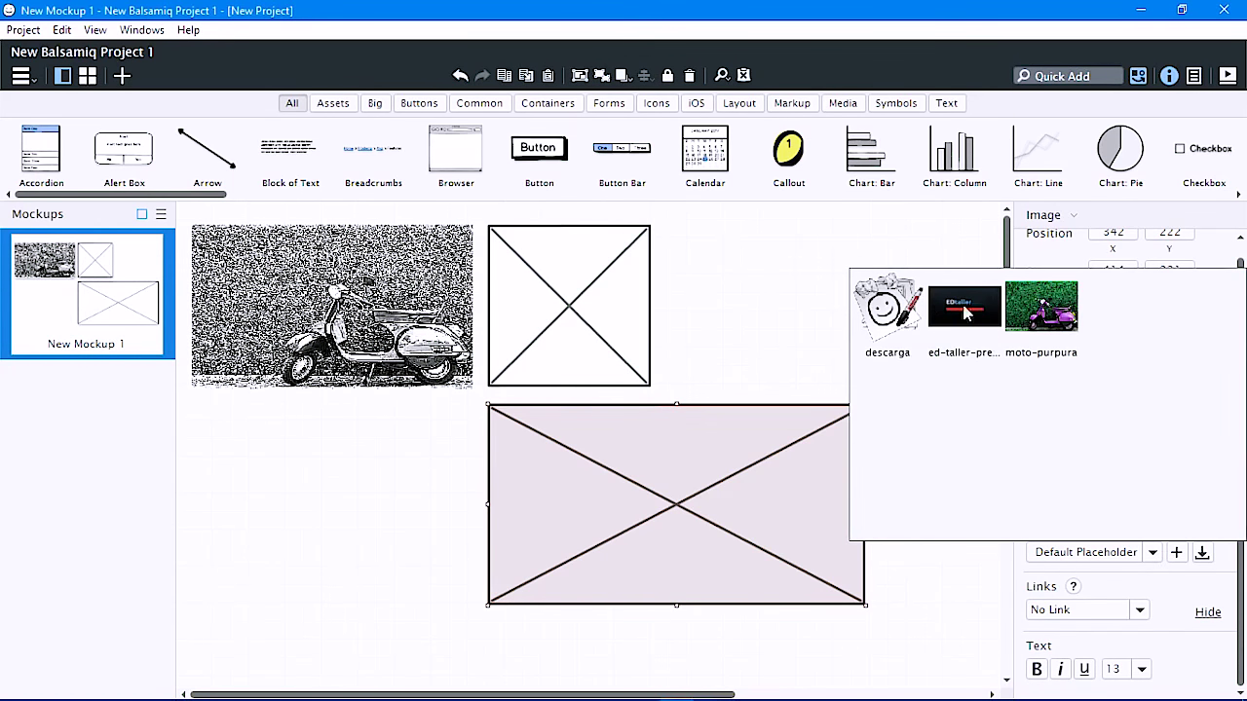
pyautogui.click(946, 600)
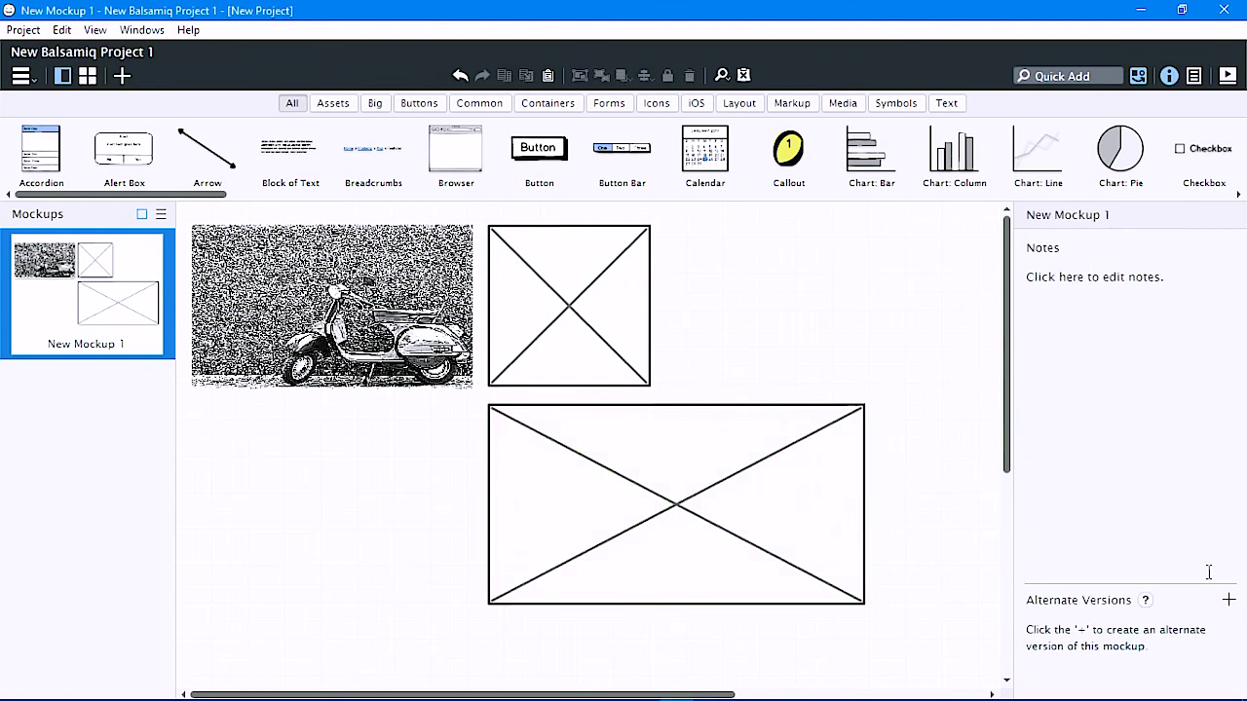
# Load perrito.jpg from the img folder into the large lower placeholder.
pyautogui.click(751, 490)
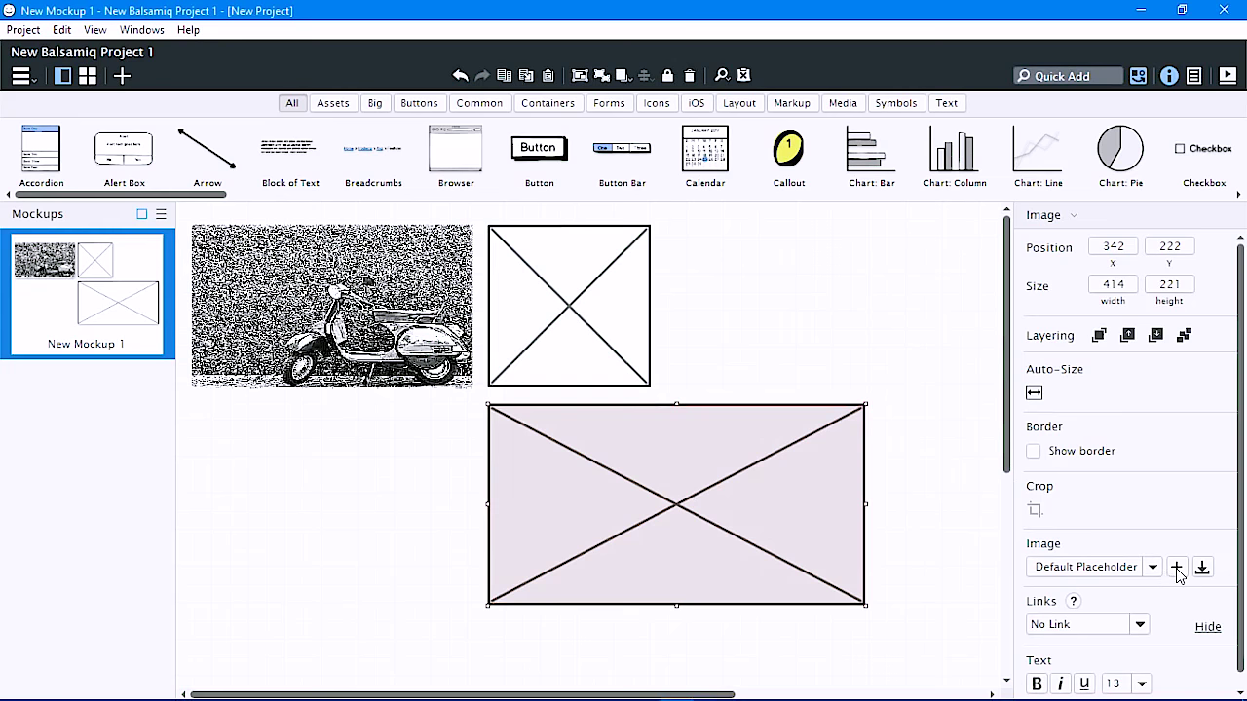
pyautogui.doubleClick(685, 509)
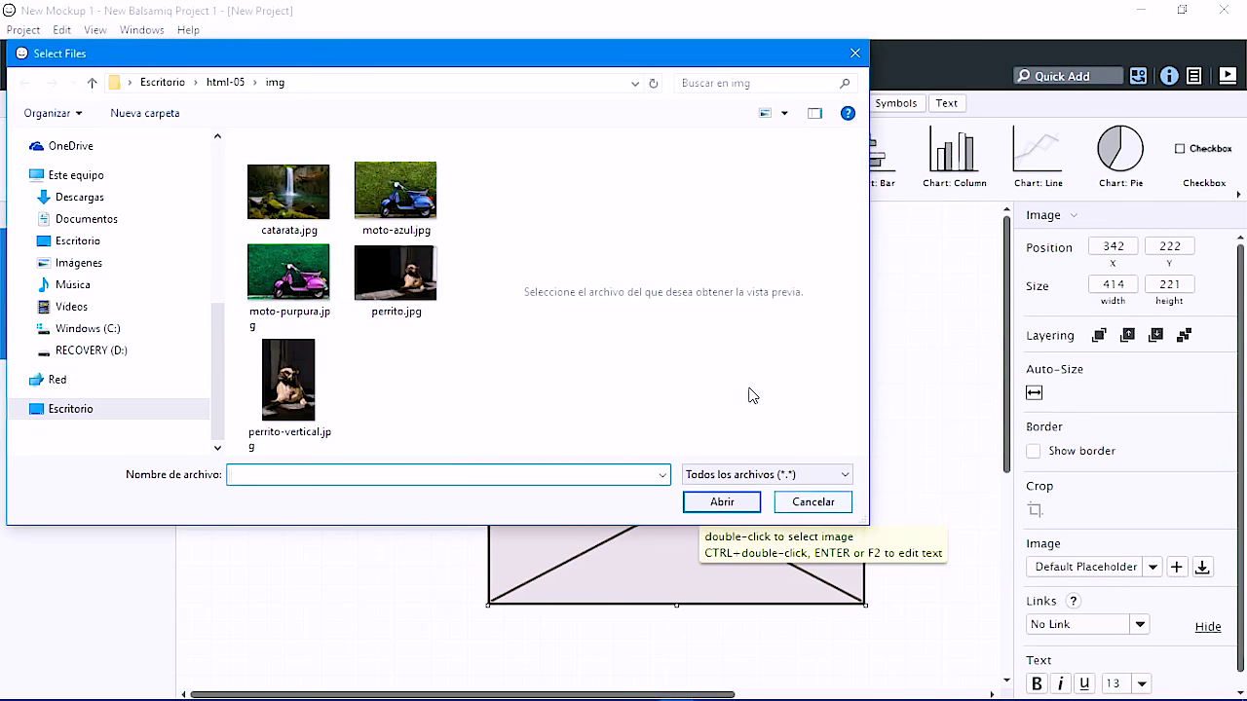
pyautogui.click(409, 278)
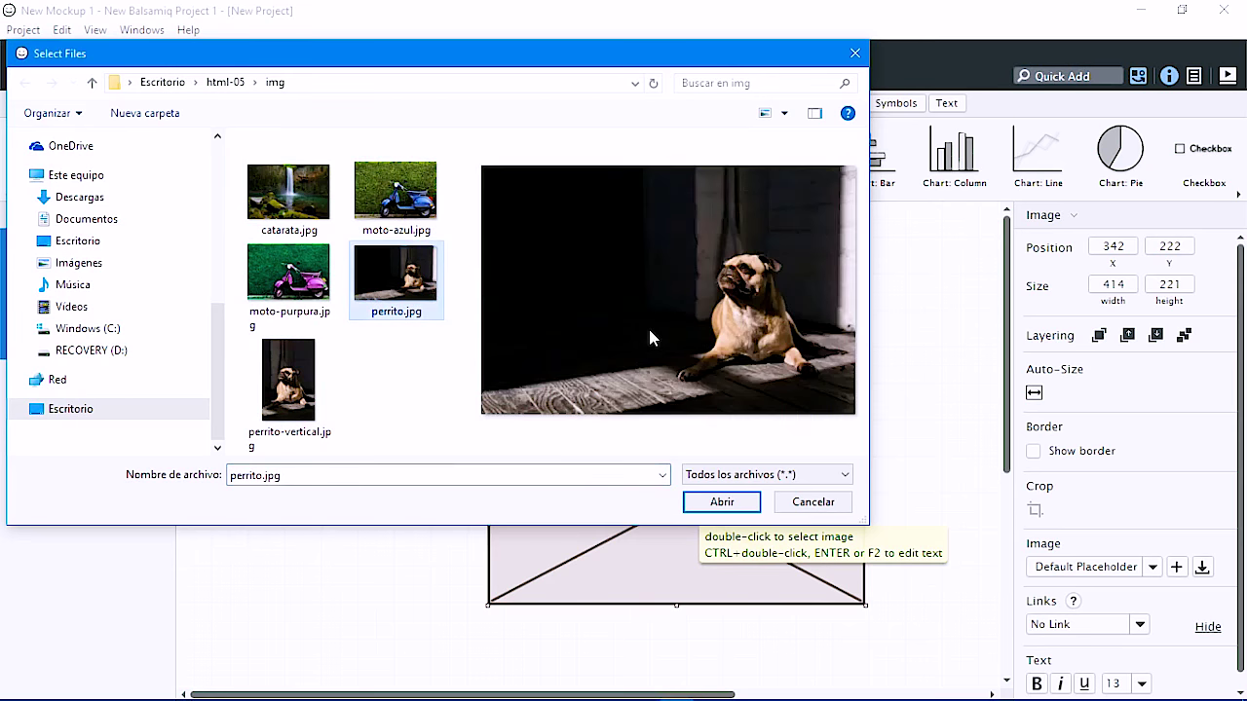
pyautogui.click(721, 502)
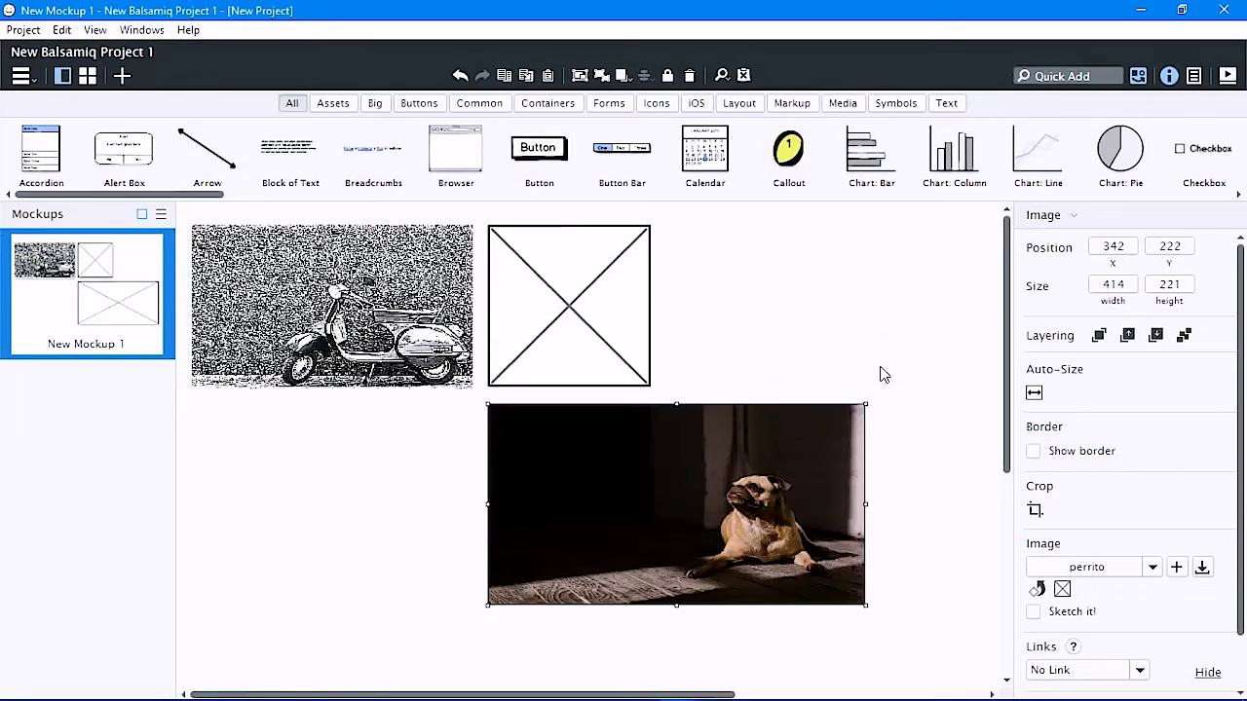
pyautogui.click(883, 370)
# Stretch the perrito image vertically to a height of about 265.
pyautogui.click(696, 501)
pyautogui.moveTo(677, 631); pyautogui.dragTo(677, 671)
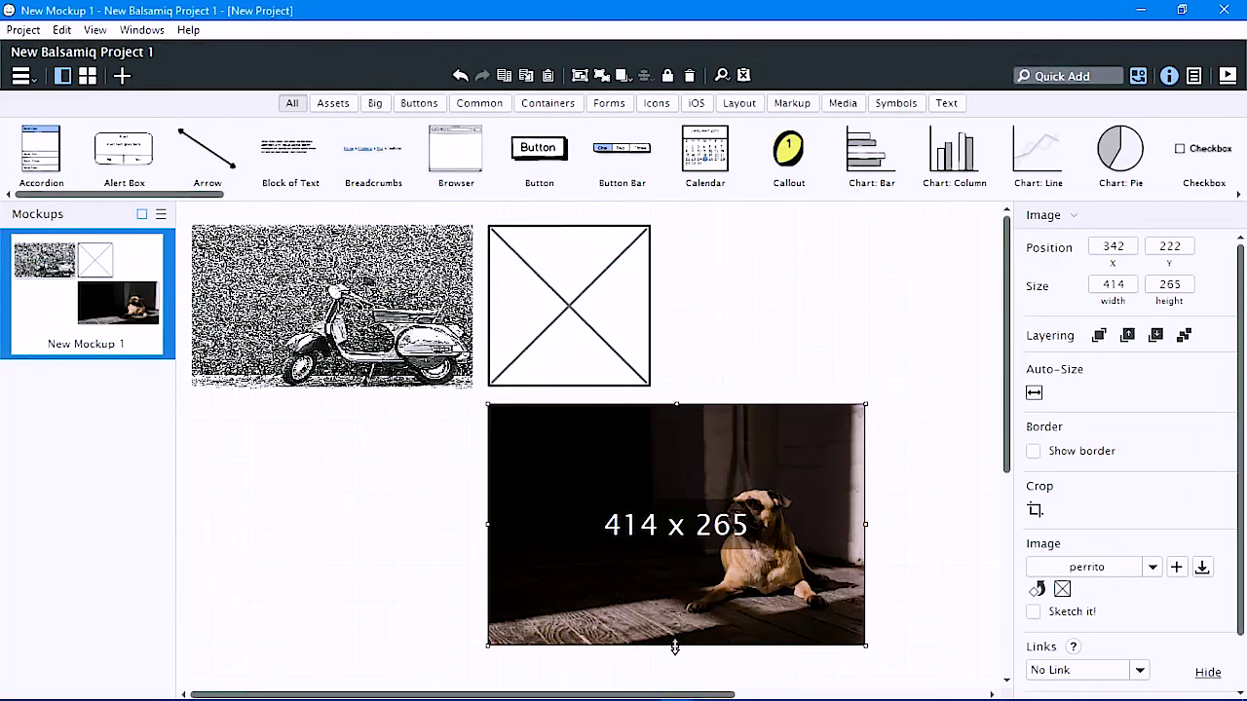
pyautogui.click(952, 537)
pyautogui.click(707, 540)
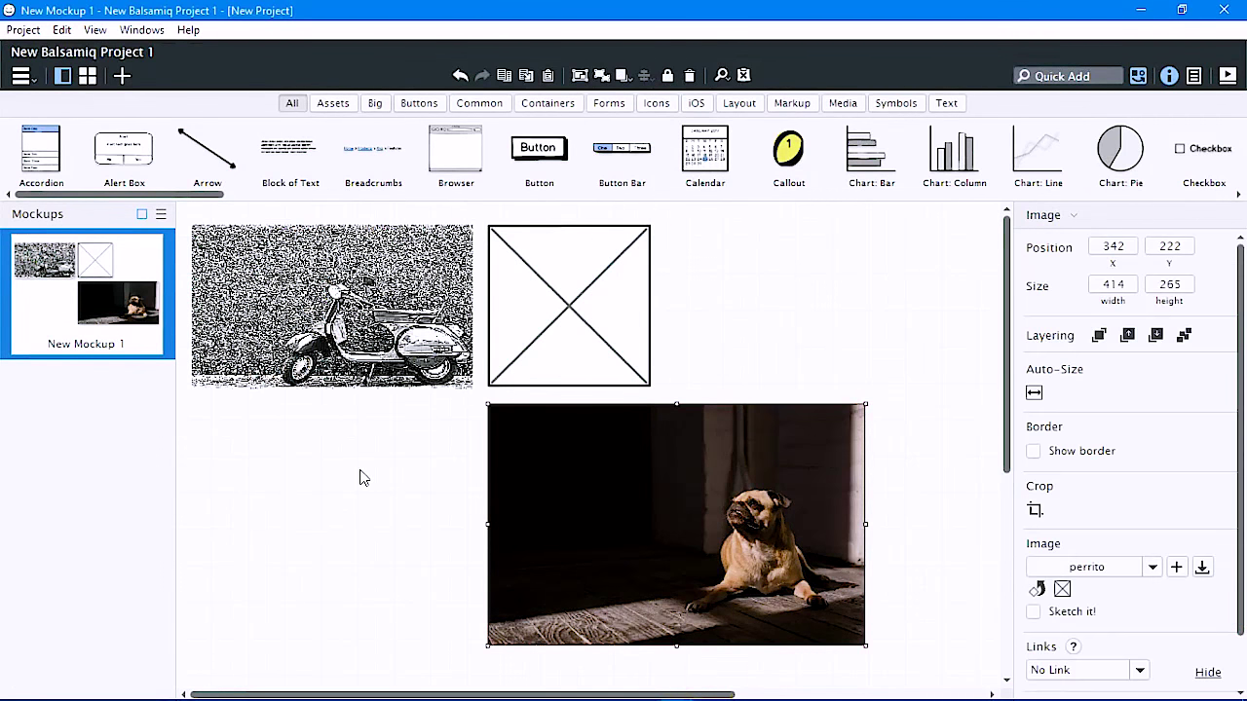
# Open the project's assets and show them as a thumbnail grid.
pyautogui.click(21, 77)
pyautogui.click(47, 122)
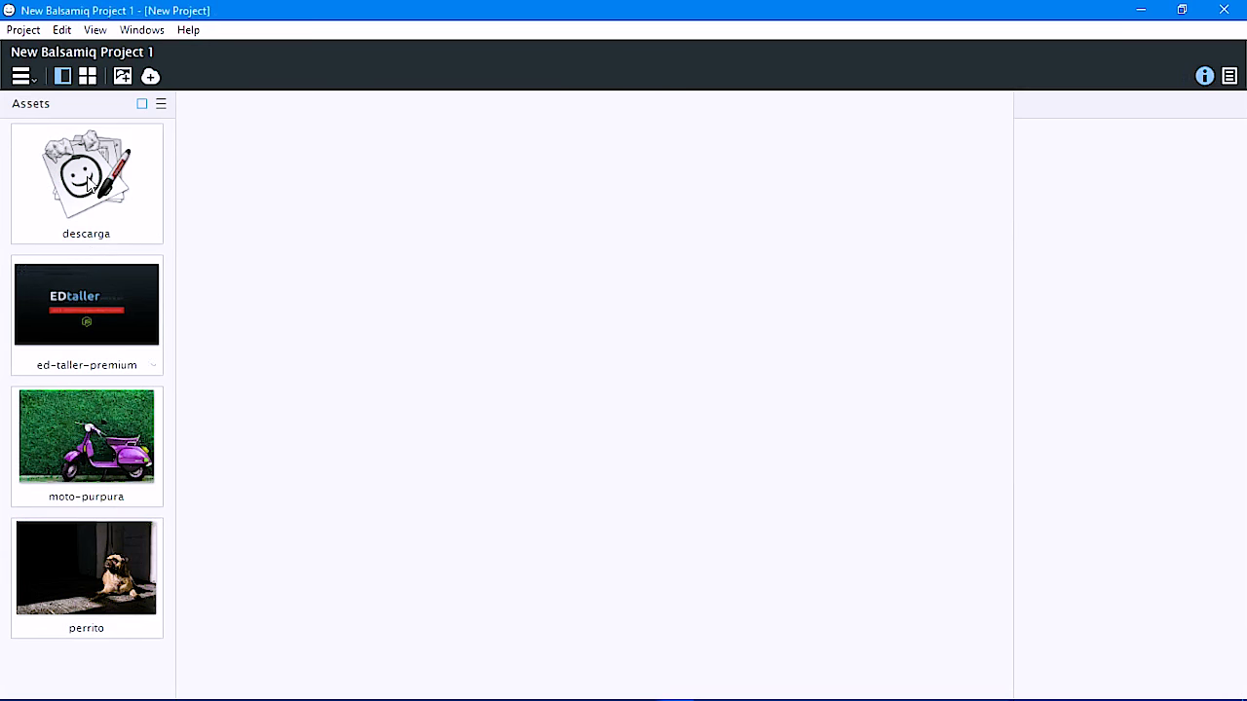
pyautogui.click(86, 81)
# Examine the size and mockup usage of the descarga, ed-taller-premium, moto-purpura and perrito assets.
pyautogui.click(154, 209)
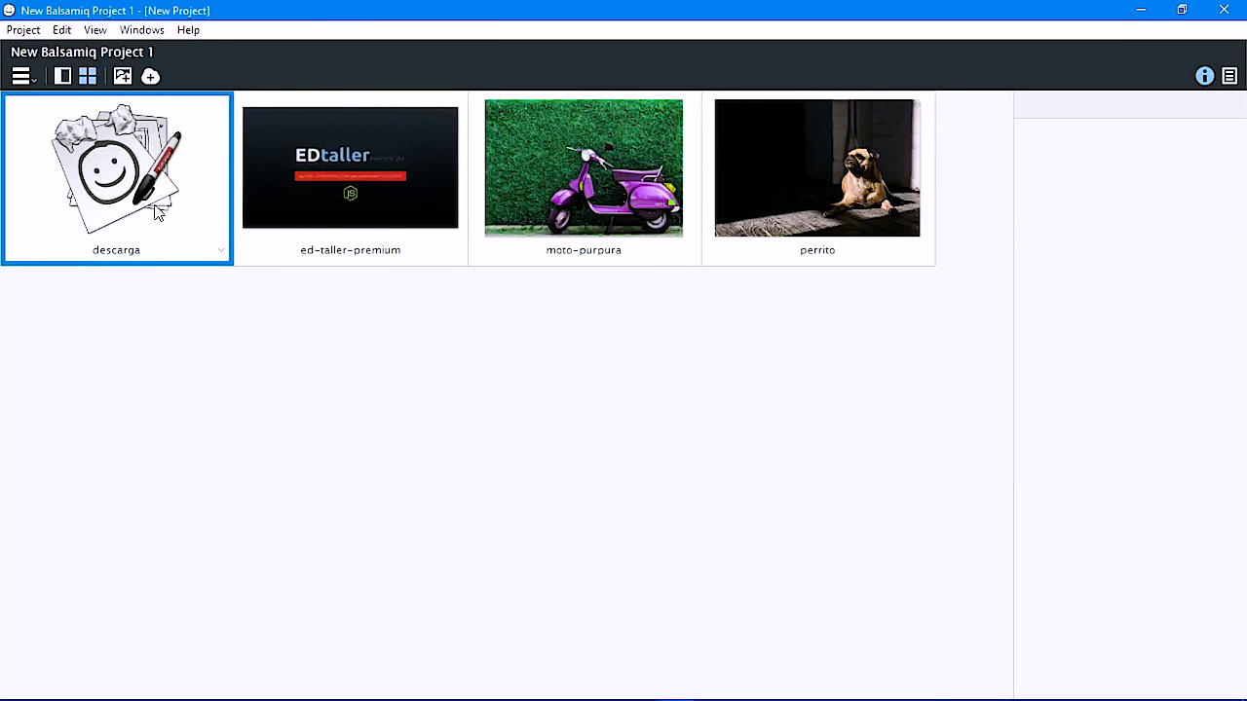
pyautogui.click(395, 188)
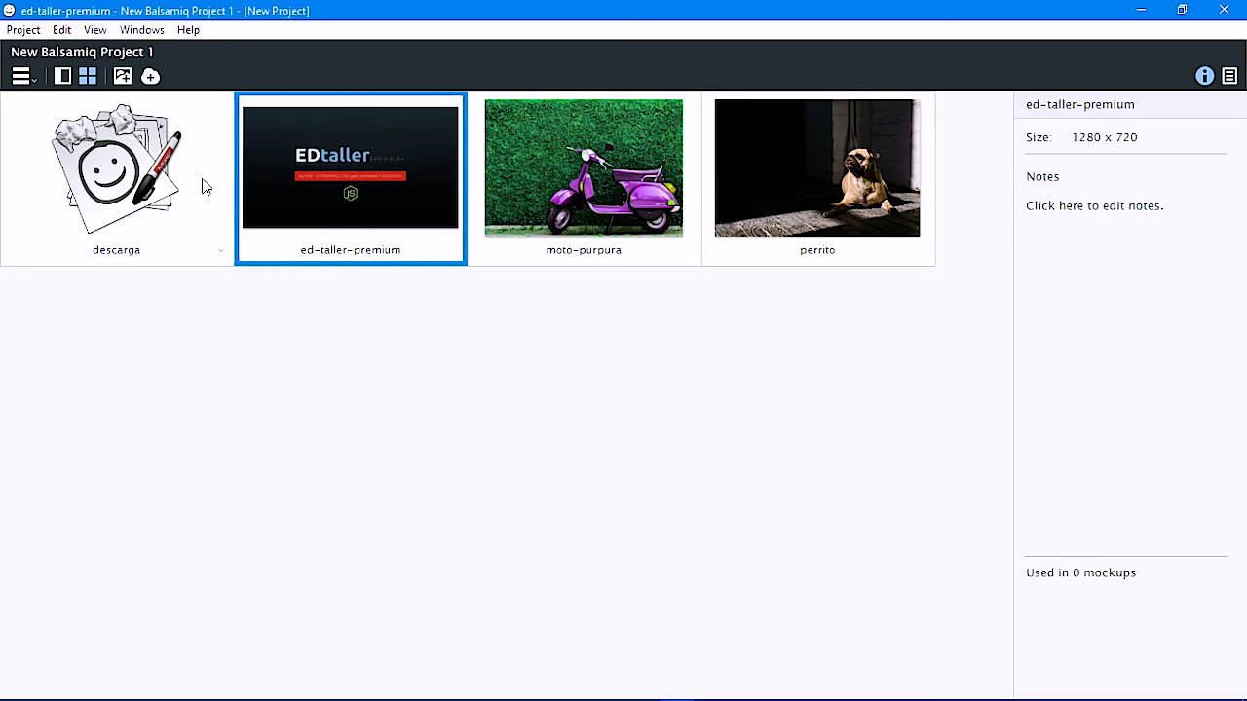
pyautogui.click(573, 146)
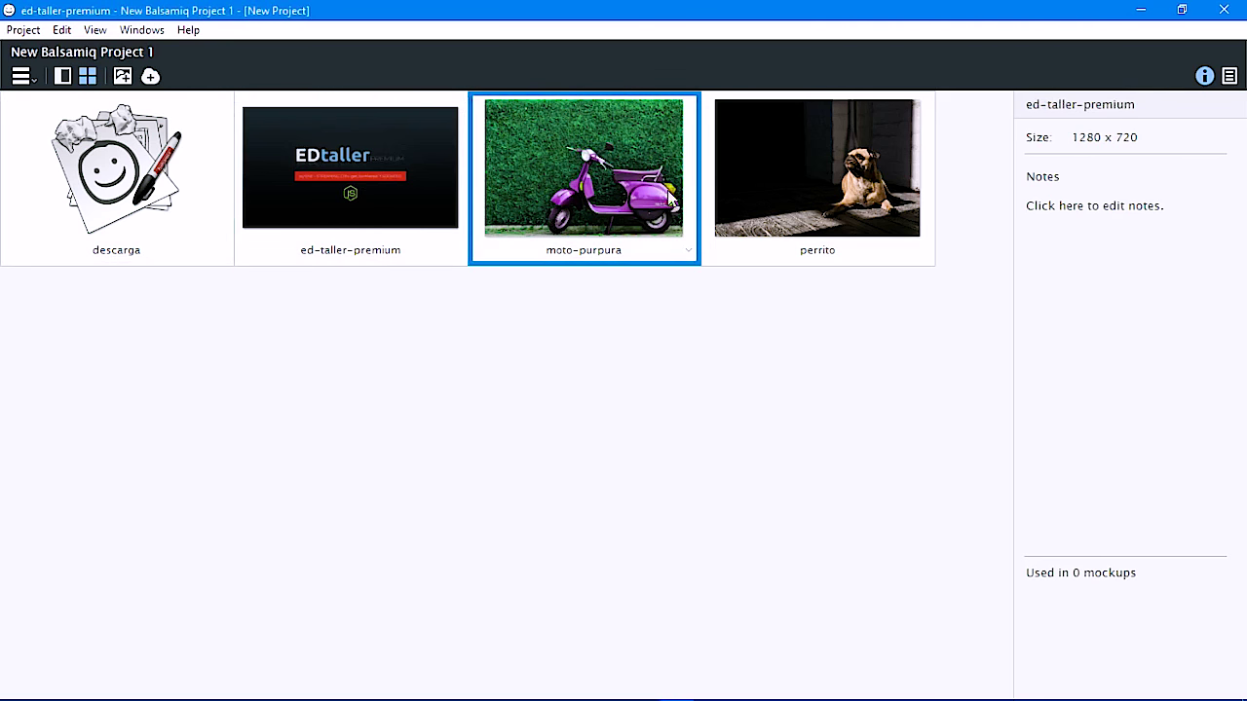
pyautogui.click(766, 184)
pyautogui.click(549, 180)
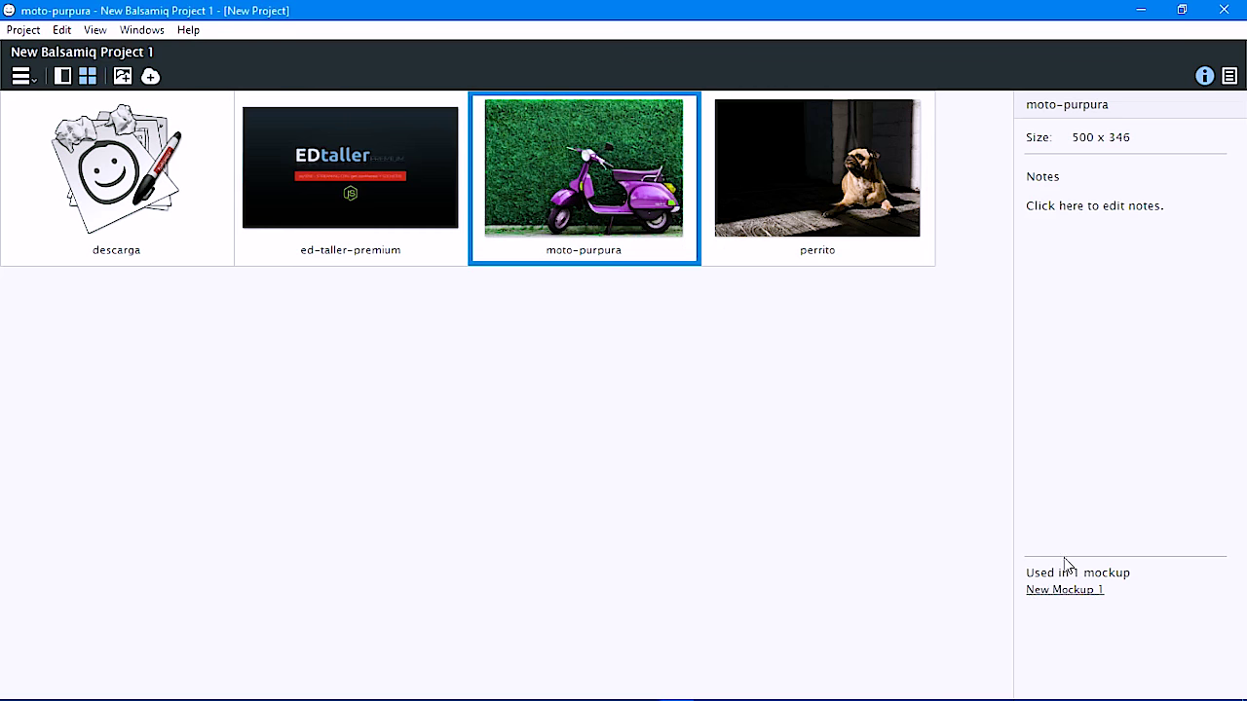
# Check which of the perrito, moto-purpura and ed-taller-premium assets are used in the mockups.
pyautogui.click(766, 165)
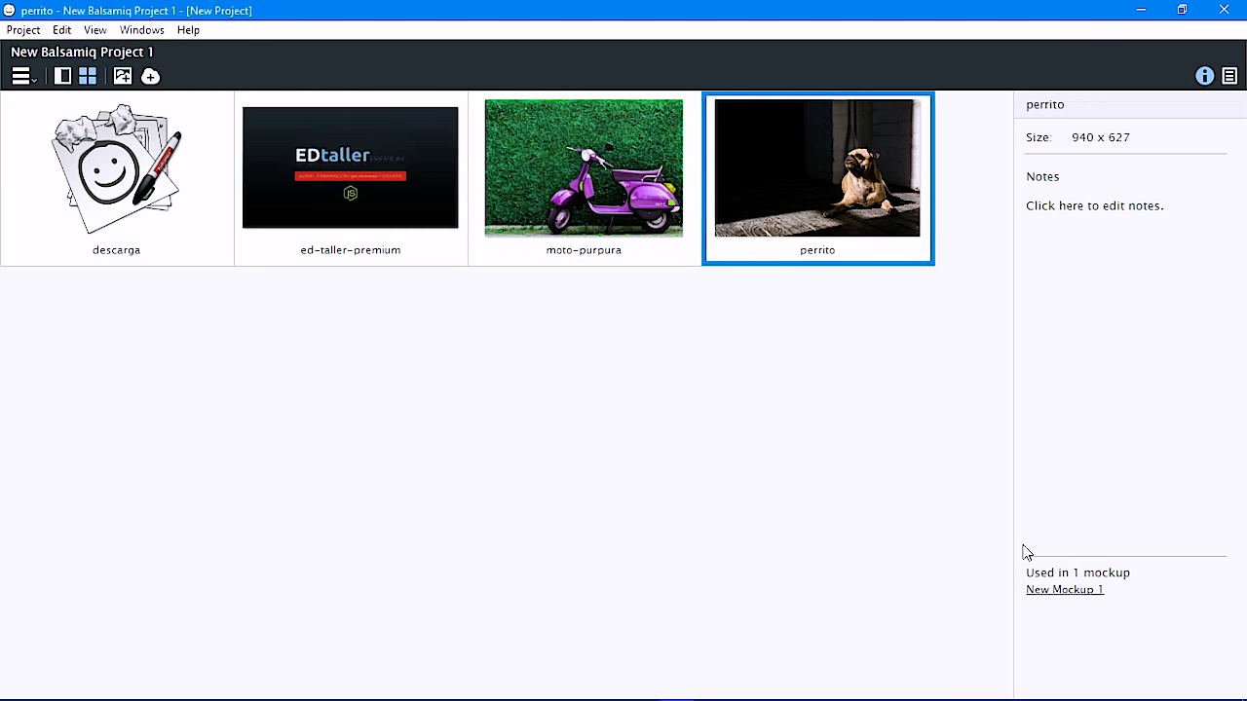
pyautogui.click(435, 179)
pyautogui.click(485, 175)
pyautogui.click(345, 181)
# Move the descarga asset to the trash.
pyautogui.click(148, 175)
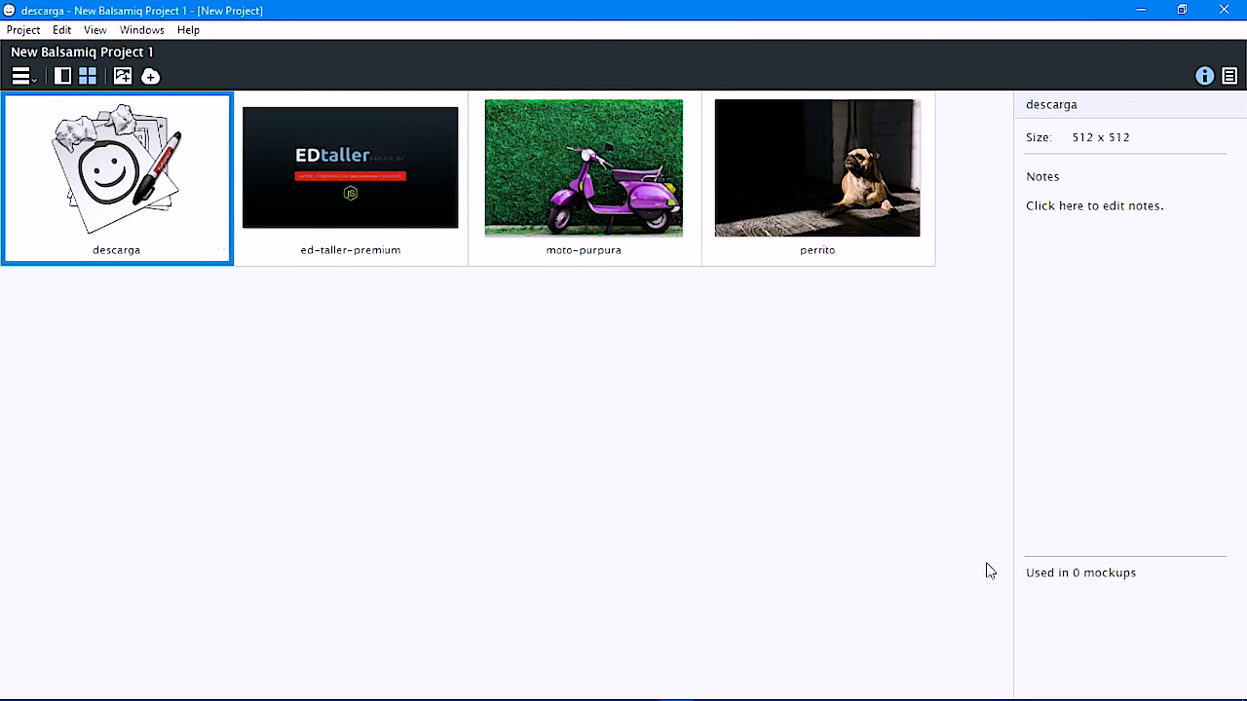
pyautogui.rightClick(185, 212)
pyautogui.click(304, 298)
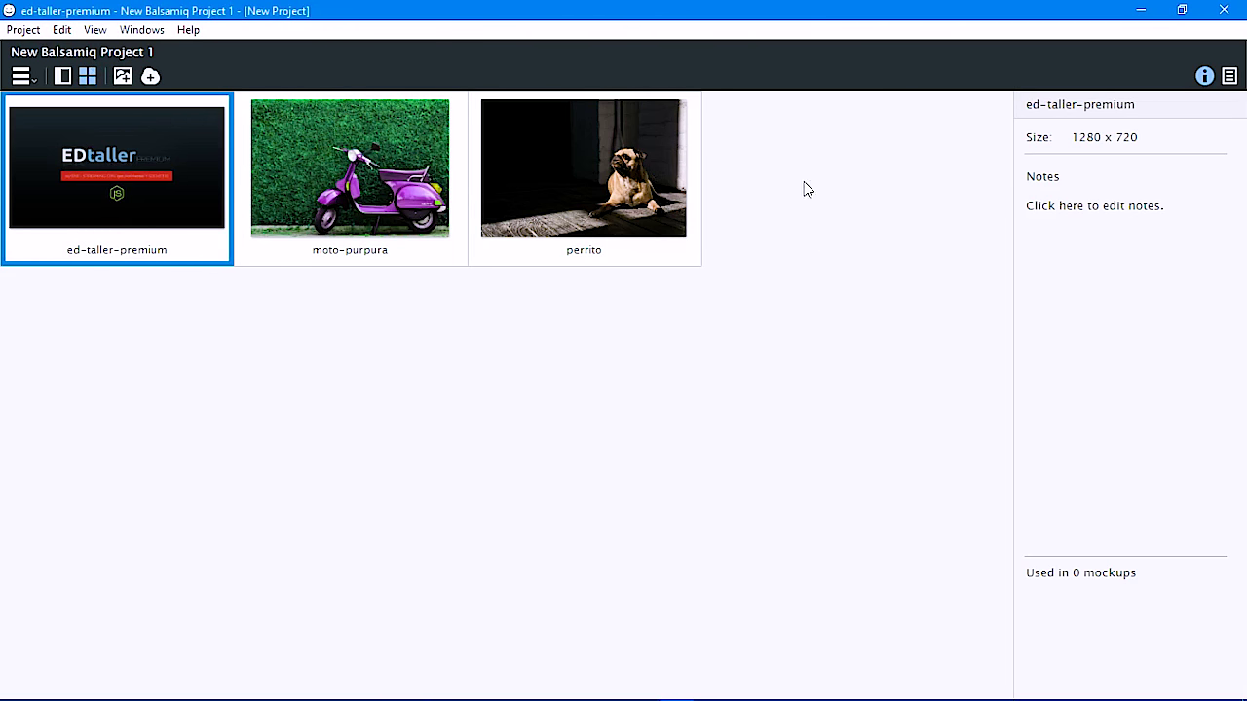
# Import index.html from the html-05 folder on the desktop as a project asset.
pyautogui.click(27, 77)
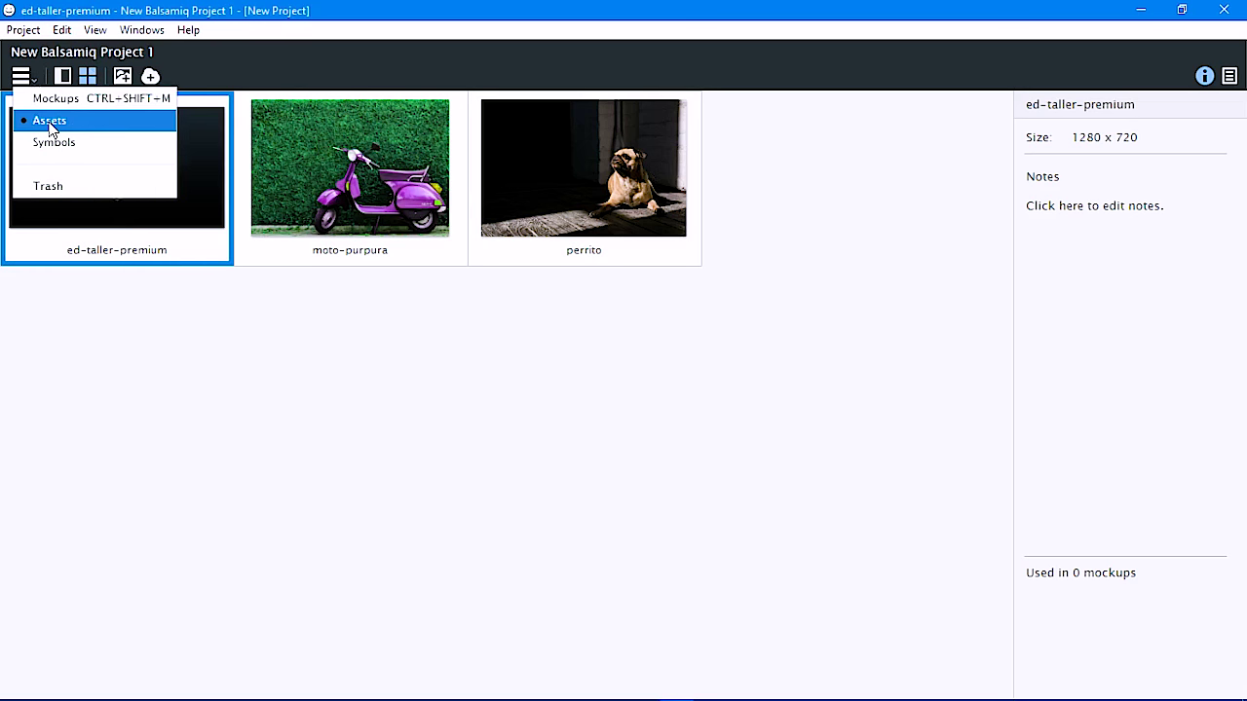
pyautogui.click(271, 386)
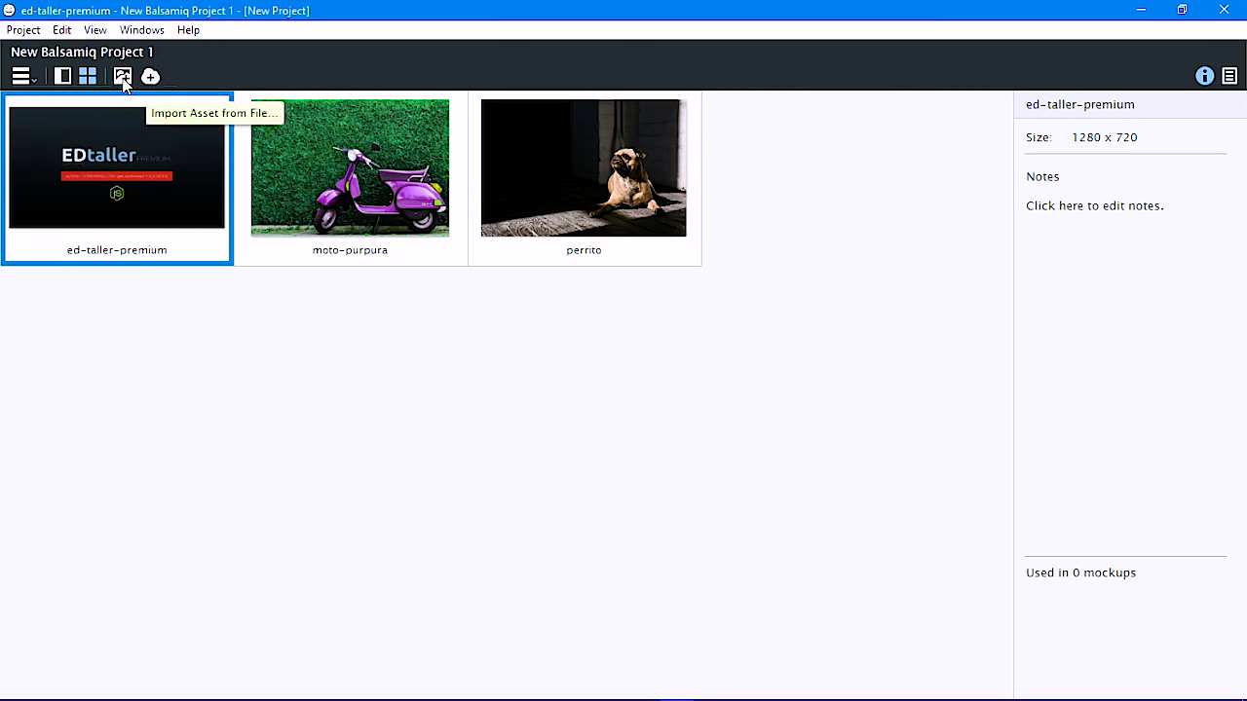
pyautogui.click(121, 77)
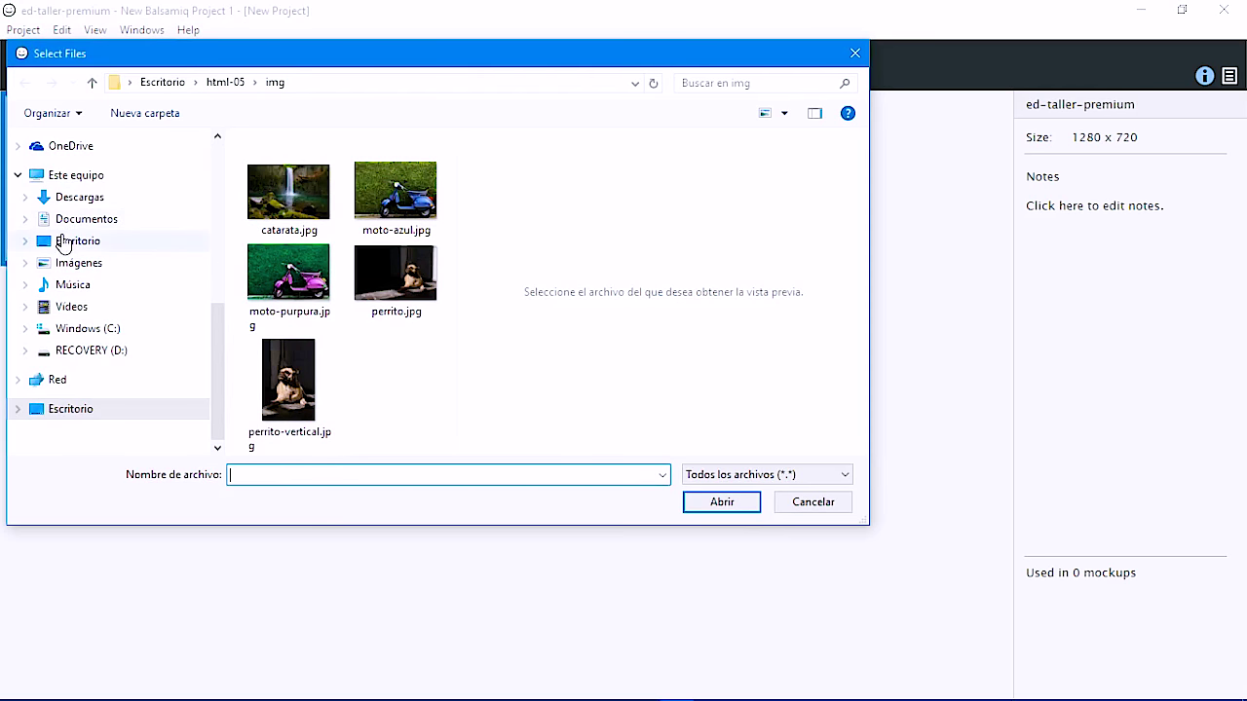
pyautogui.click(61, 242)
pyautogui.doubleClick(417, 188)
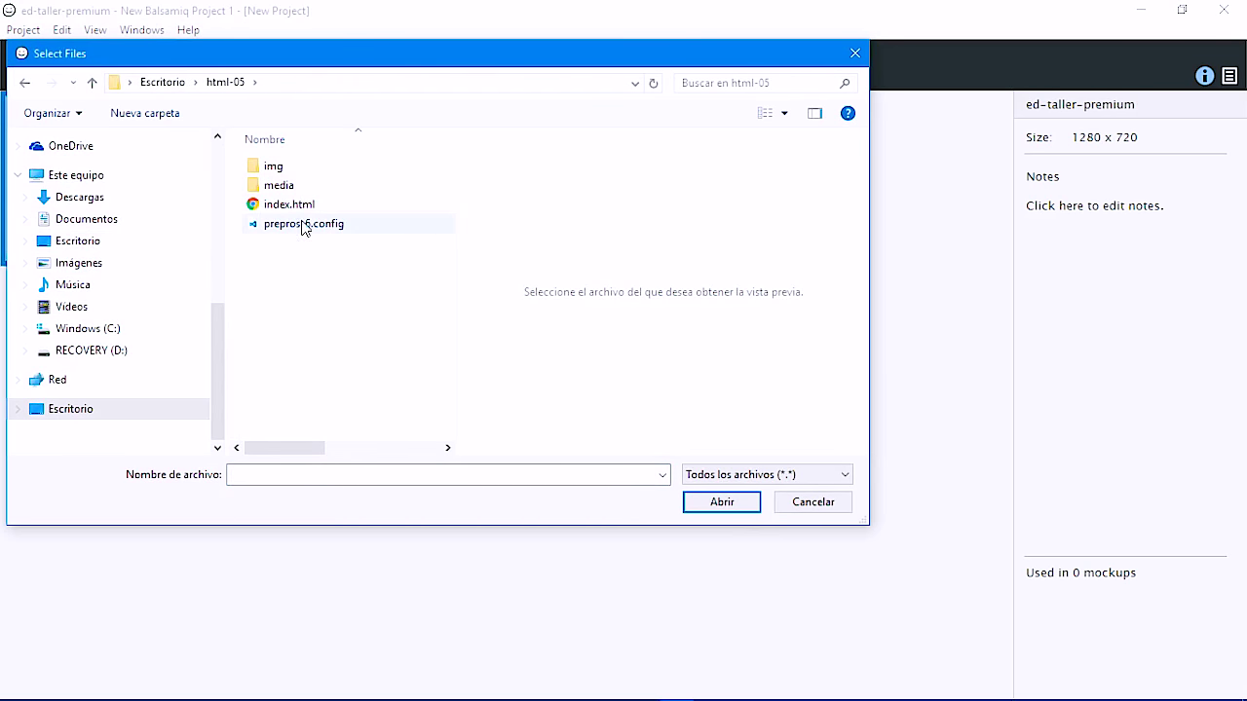
pyautogui.click(312, 204)
pyautogui.click(722, 504)
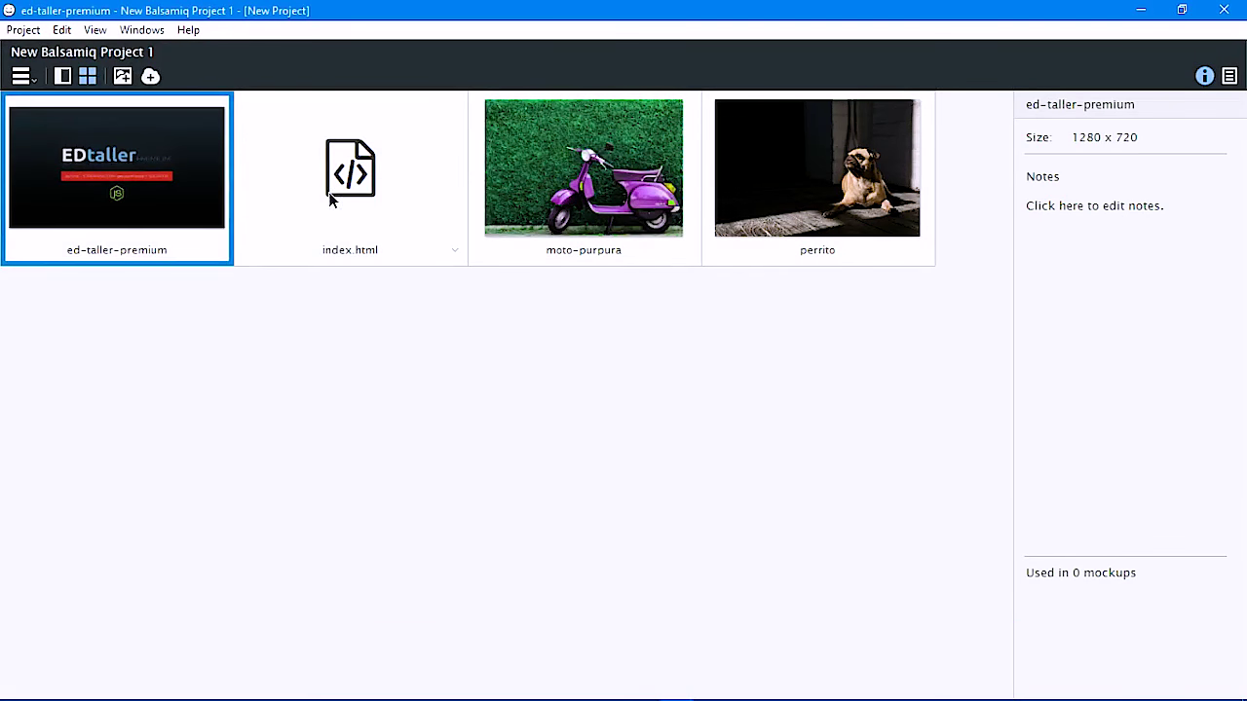
# Examine the index.html asset's details and available file actions, comparing them with those of the image assets.
pyautogui.click(331, 199)
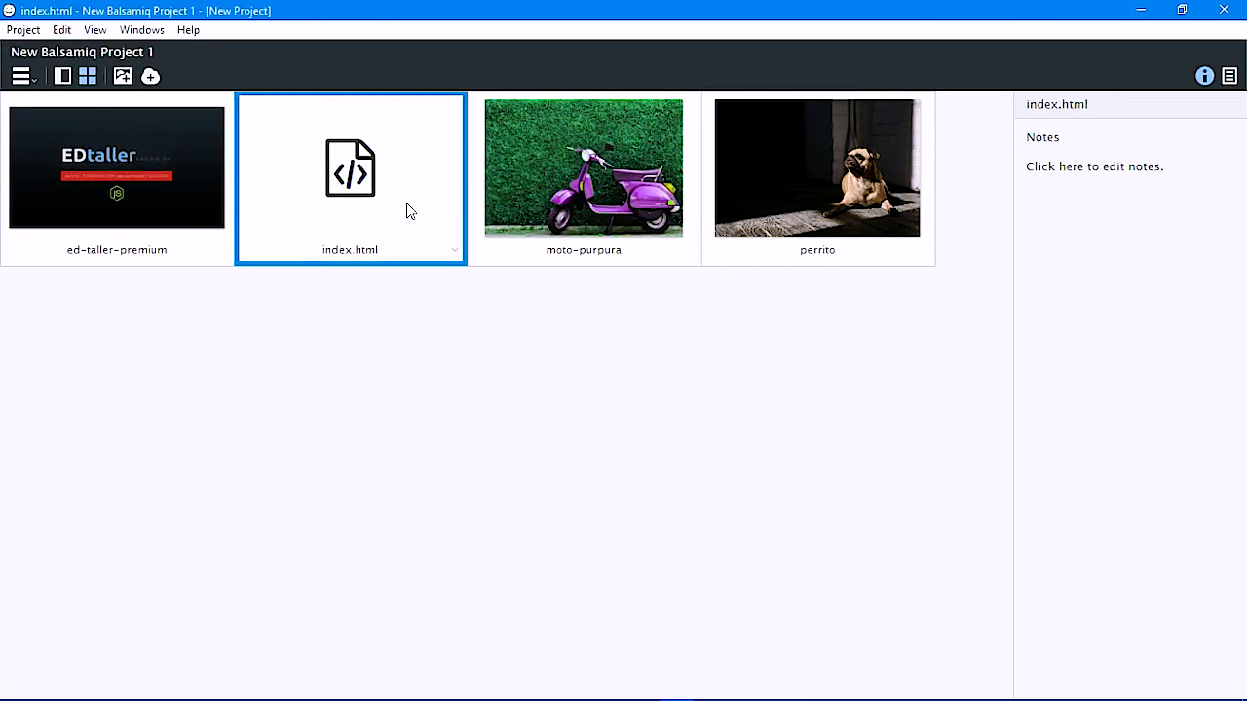
pyautogui.click(455, 252)
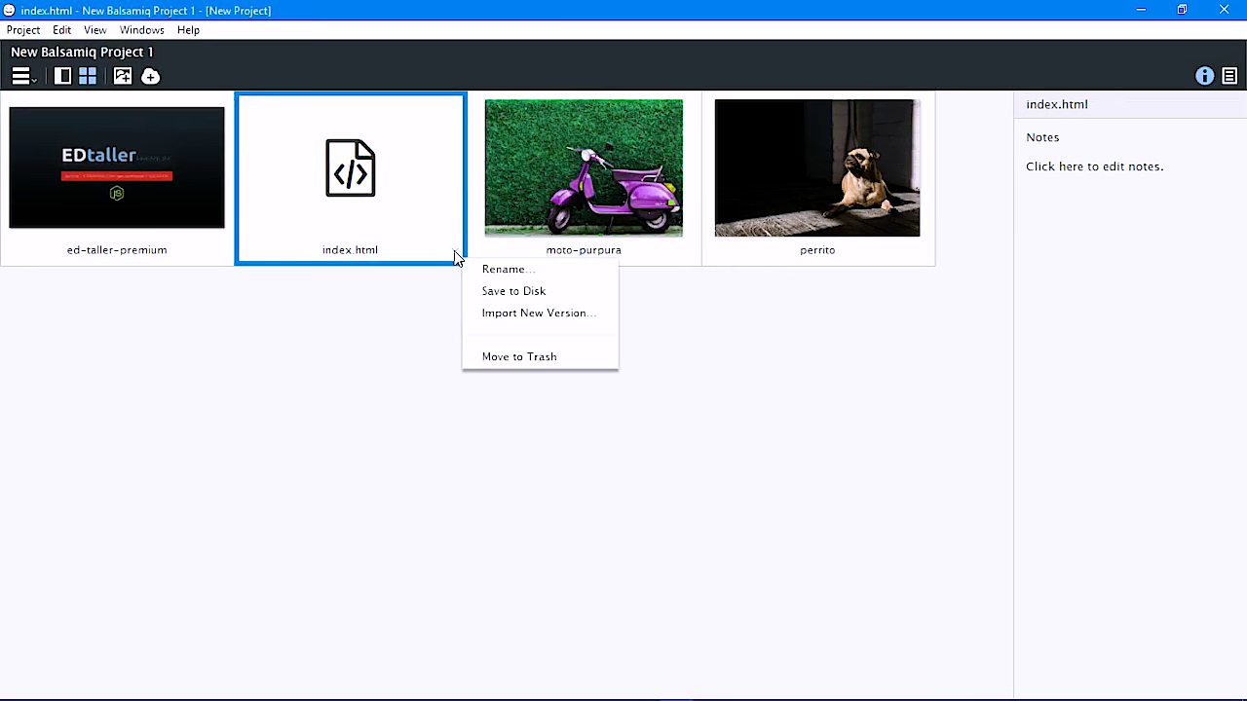
pyautogui.click(369, 356)
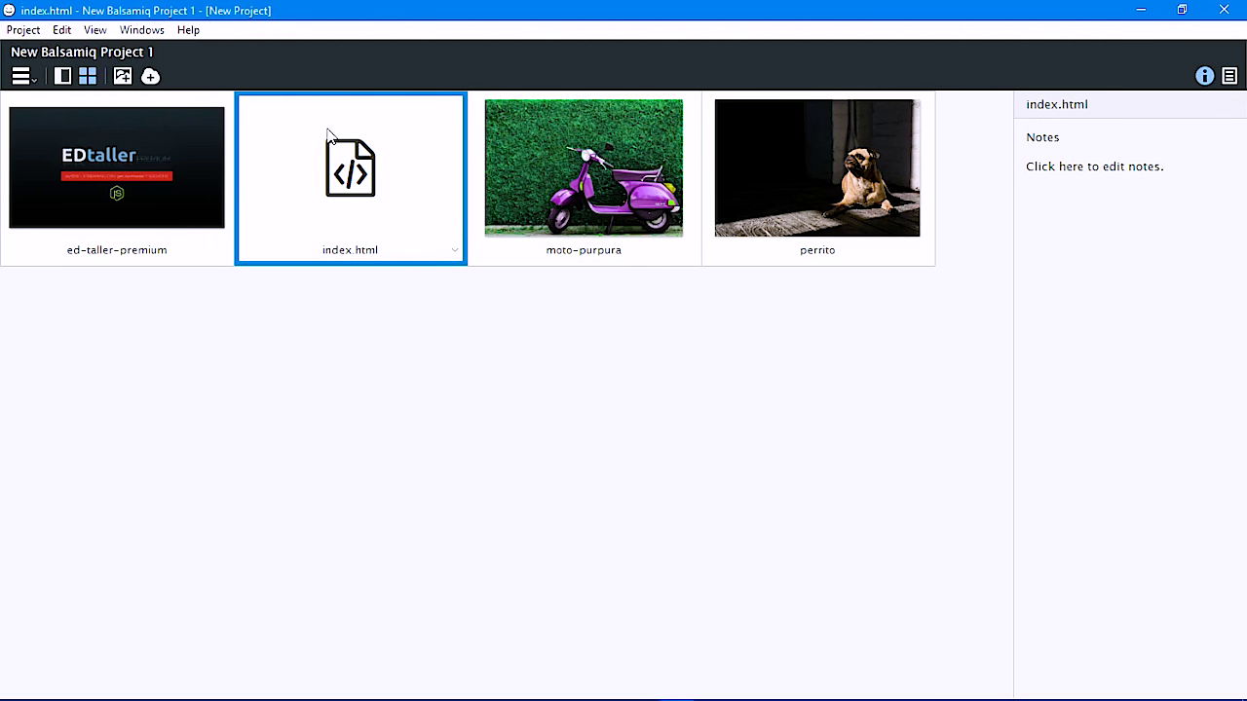
pyautogui.click(388, 187)
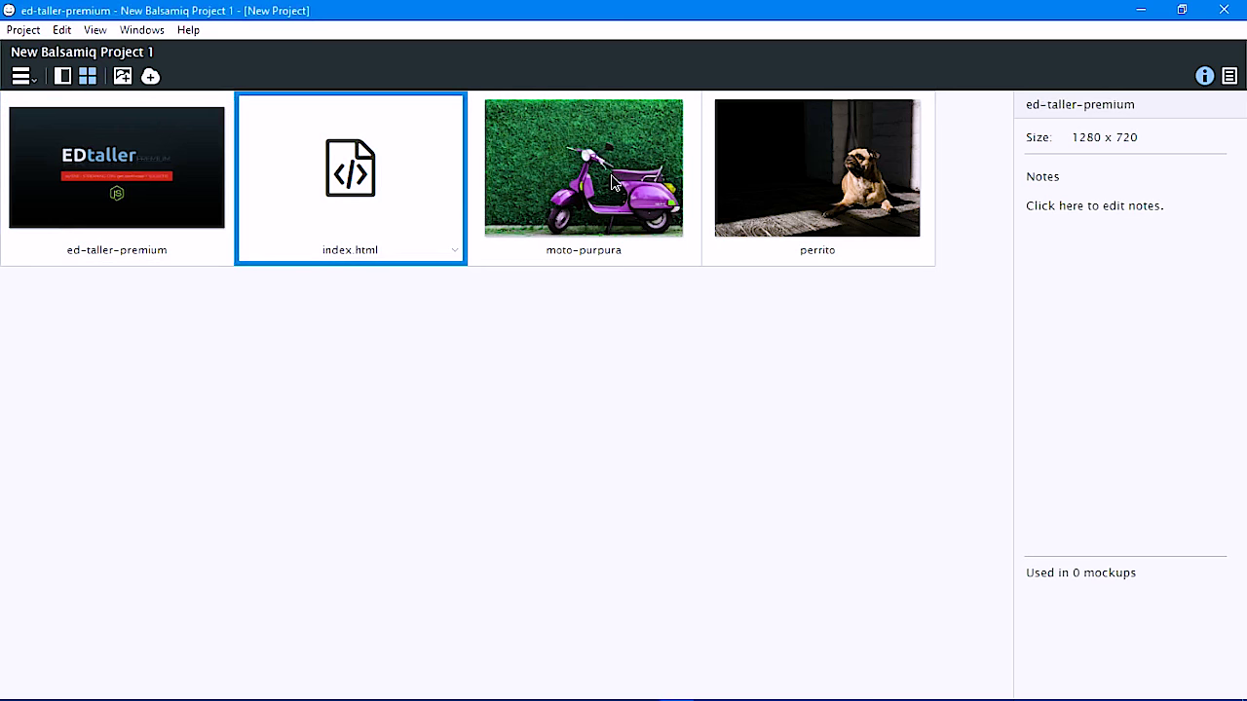
pyautogui.click(614, 184)
pyautogui.click(823, 185)
pyautogui.click(573, 208)
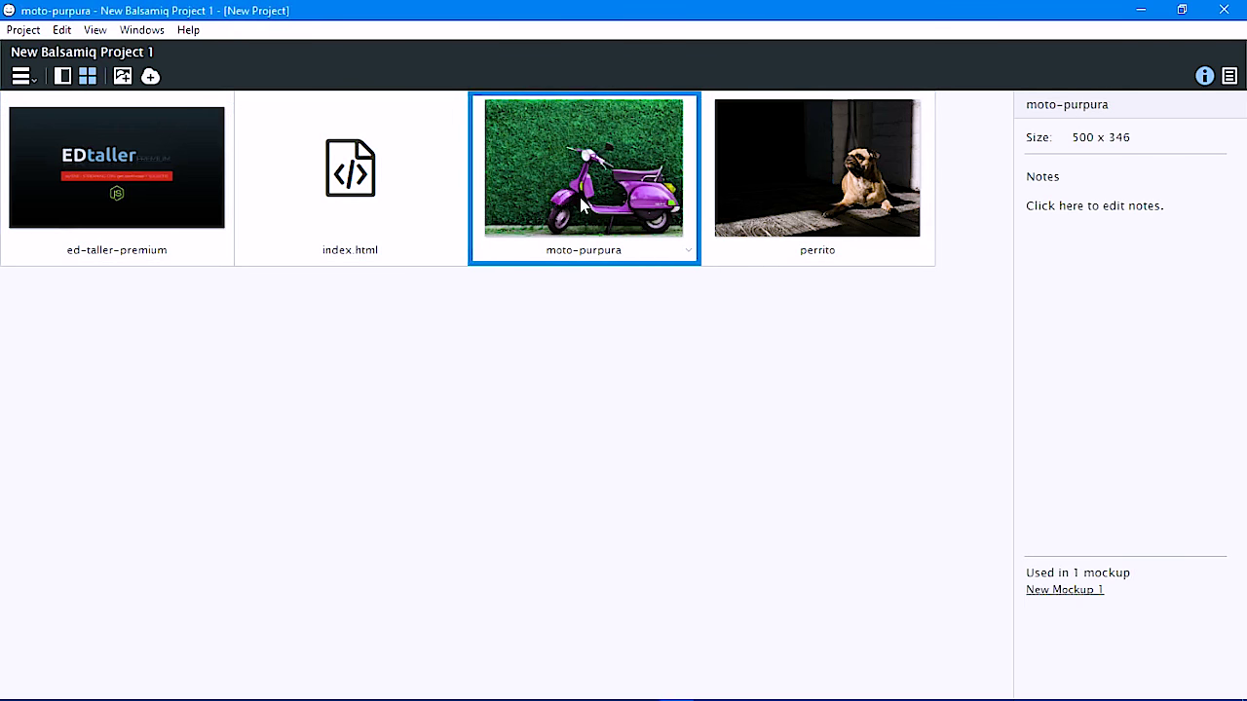
pyautogui.click(332, 185)
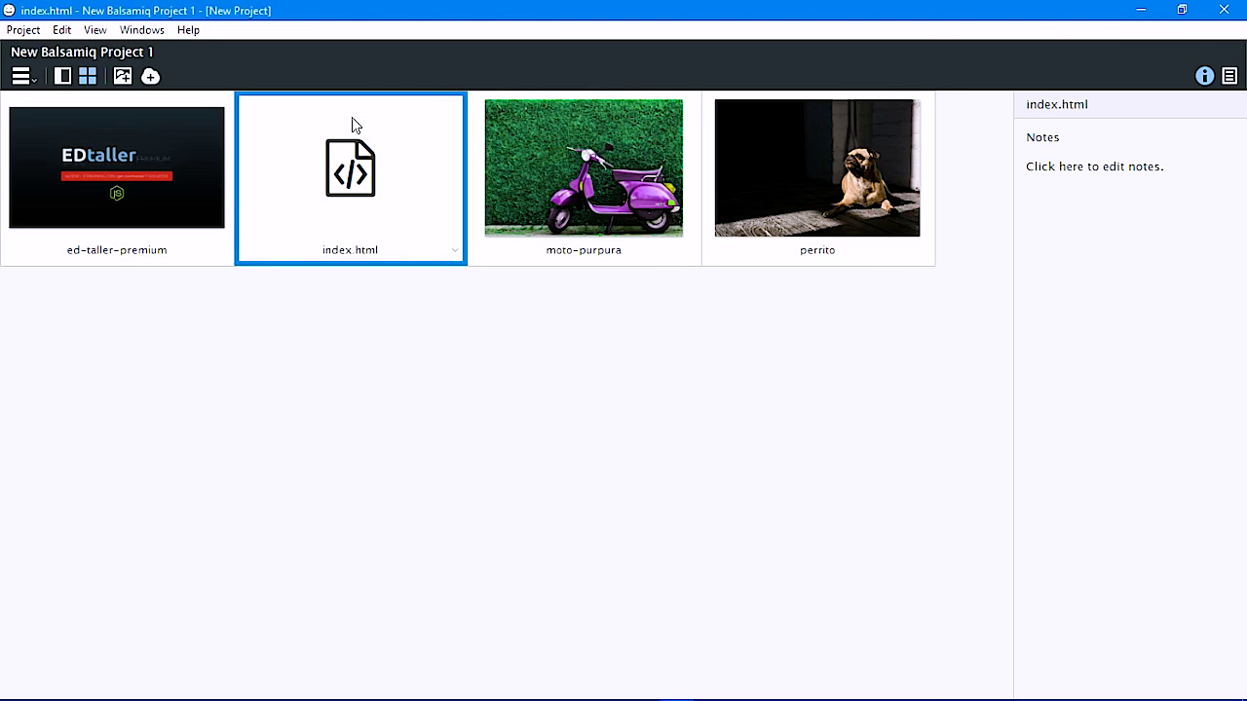
pyautogui.rightClick(368, 186)
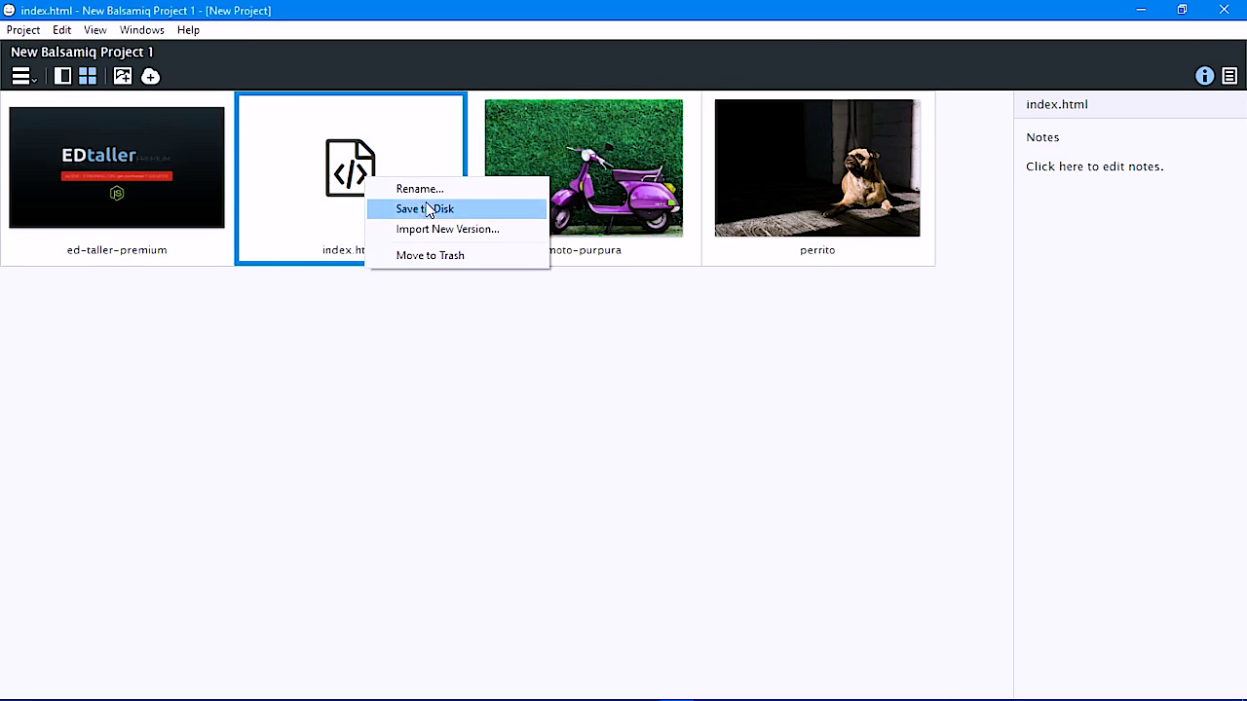
pyautogui.click(328, 348)
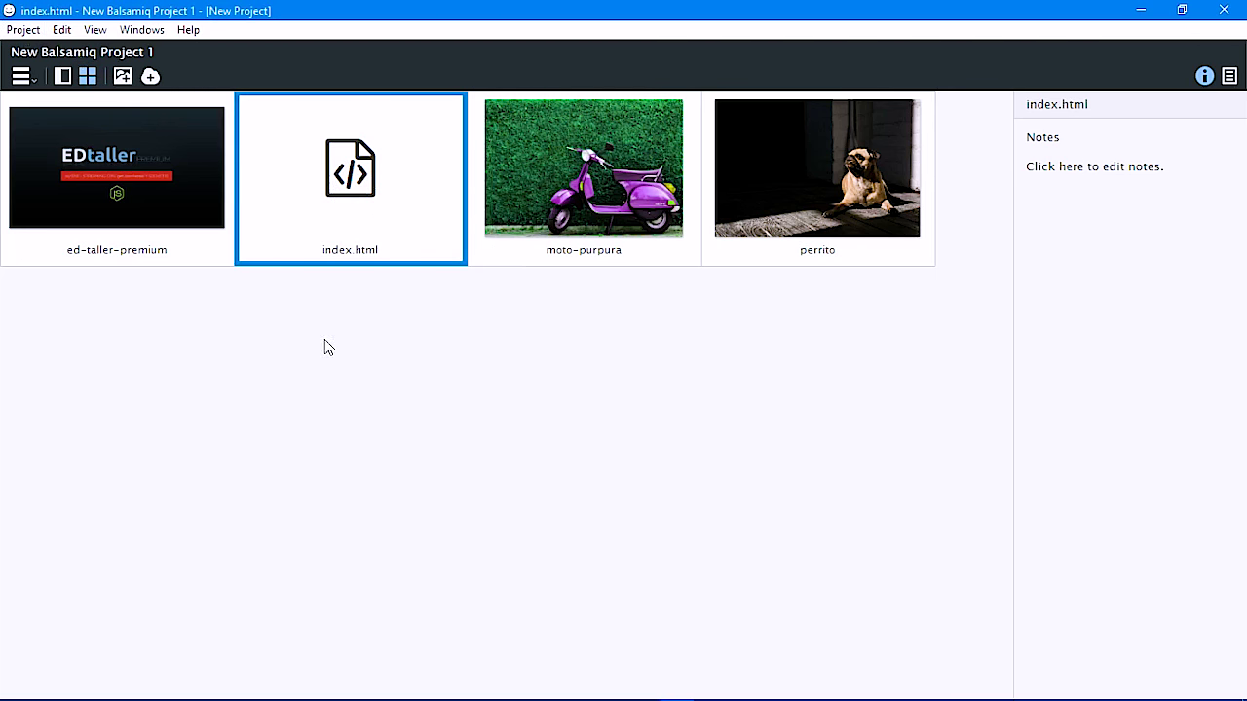
# Go through the ed-taller-premium, index.html, moto-purpura and perrito assets, and review the file actions offered for moto-purpura.
pyautogui.click(122, 178)
pyautogui.click(355, 189)
pyautogui.click(629, 181)
pyautogui.click(841, 184)
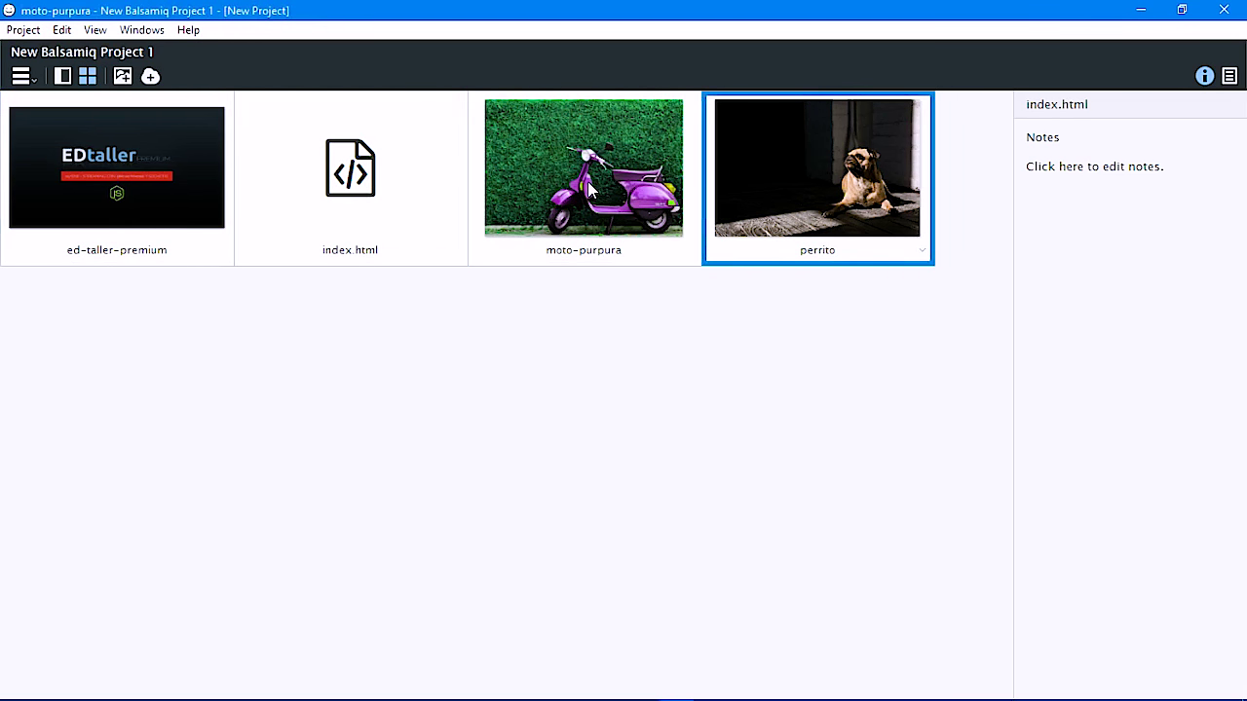
pyautogui.click(588, 190)
pyautogui.rightClick(571, 147)
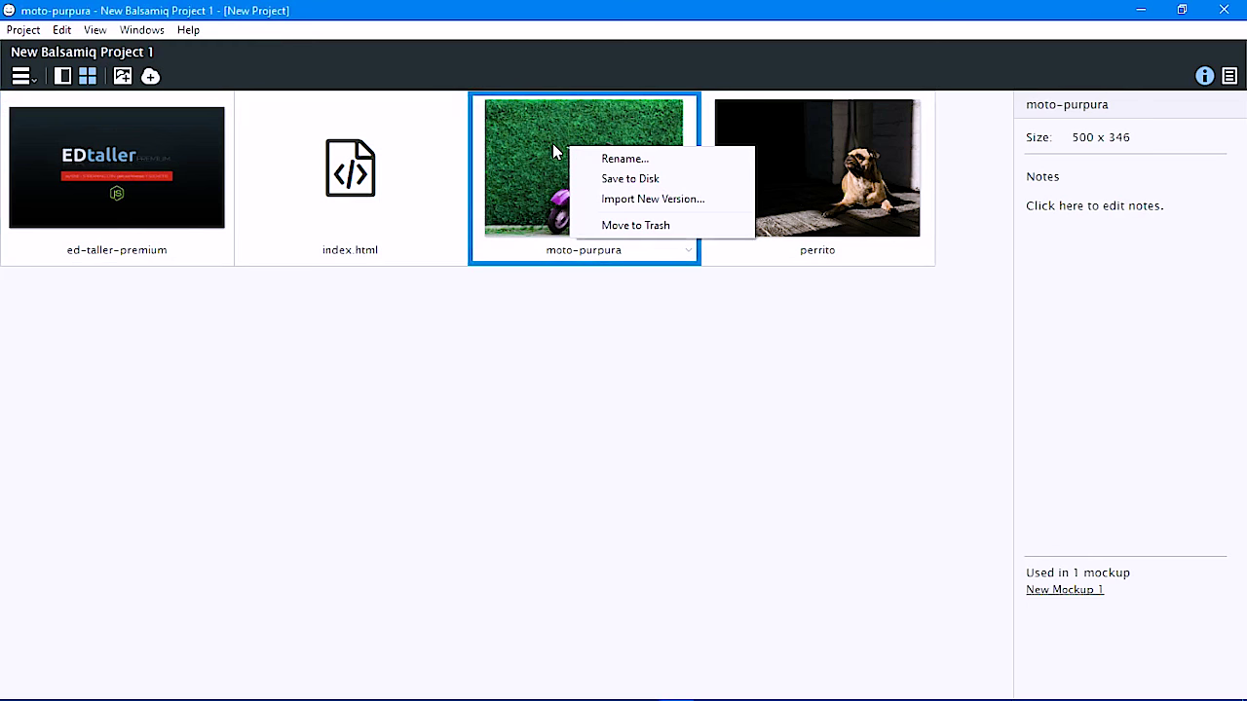
pyautogui.click(546, 359)
pyautogui.click(351, 155)
pyautogui.click(123, 161)
pyautogui.click(371, 180)
pyautogui.click(590, 195)
pyautogui.press('Right')
pyautogui.click(194, 187)
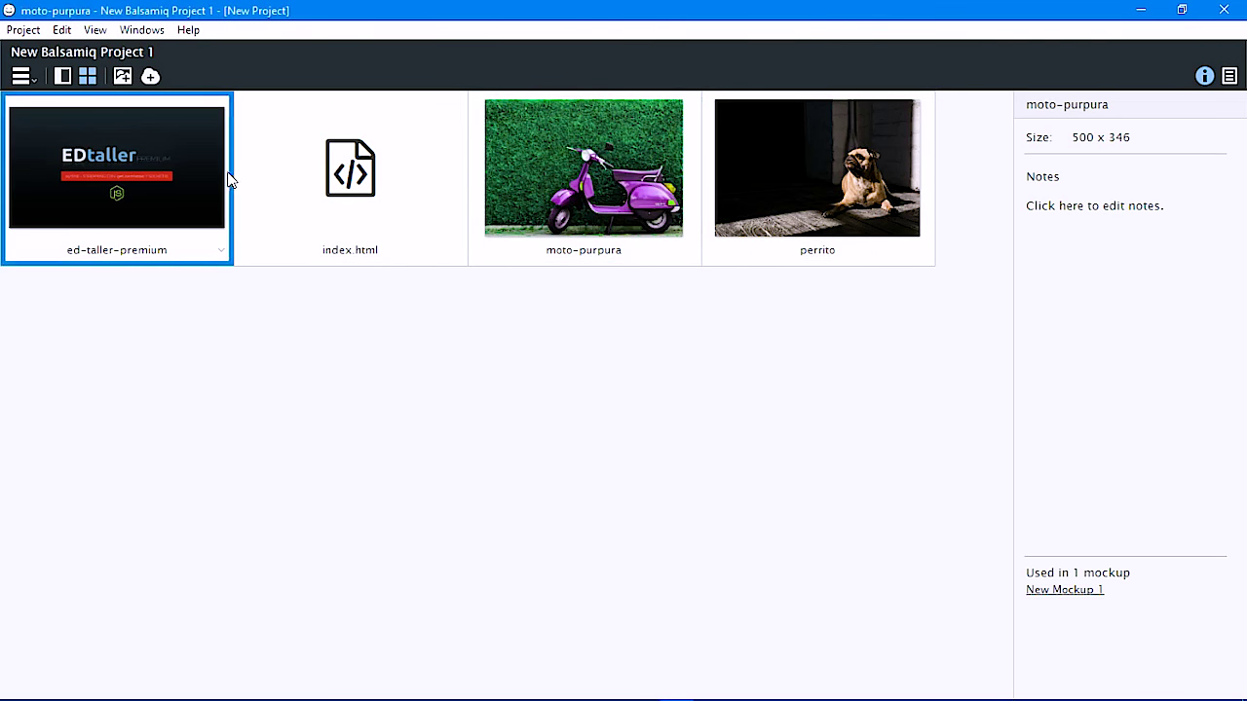
pyautogui.click(413, 187)
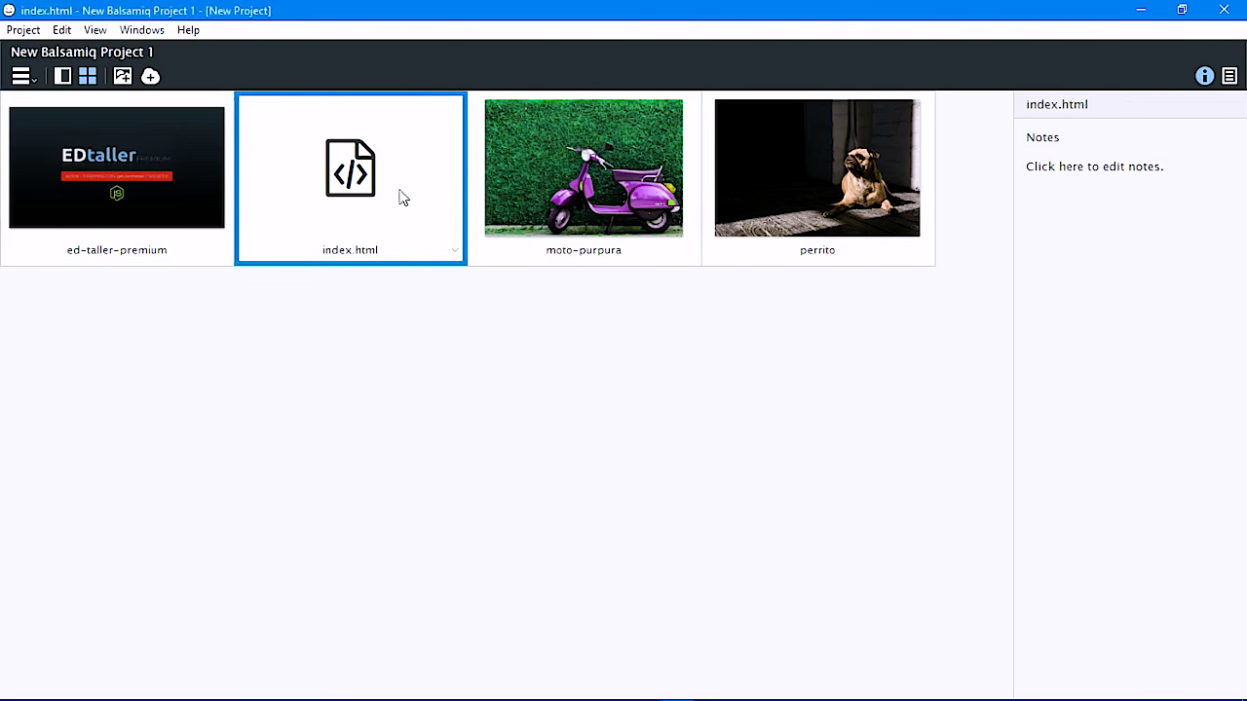
# Return to the project's mockups and show the Assets and Symbols categories of the UI library.
pyautogui.click(22, 76)
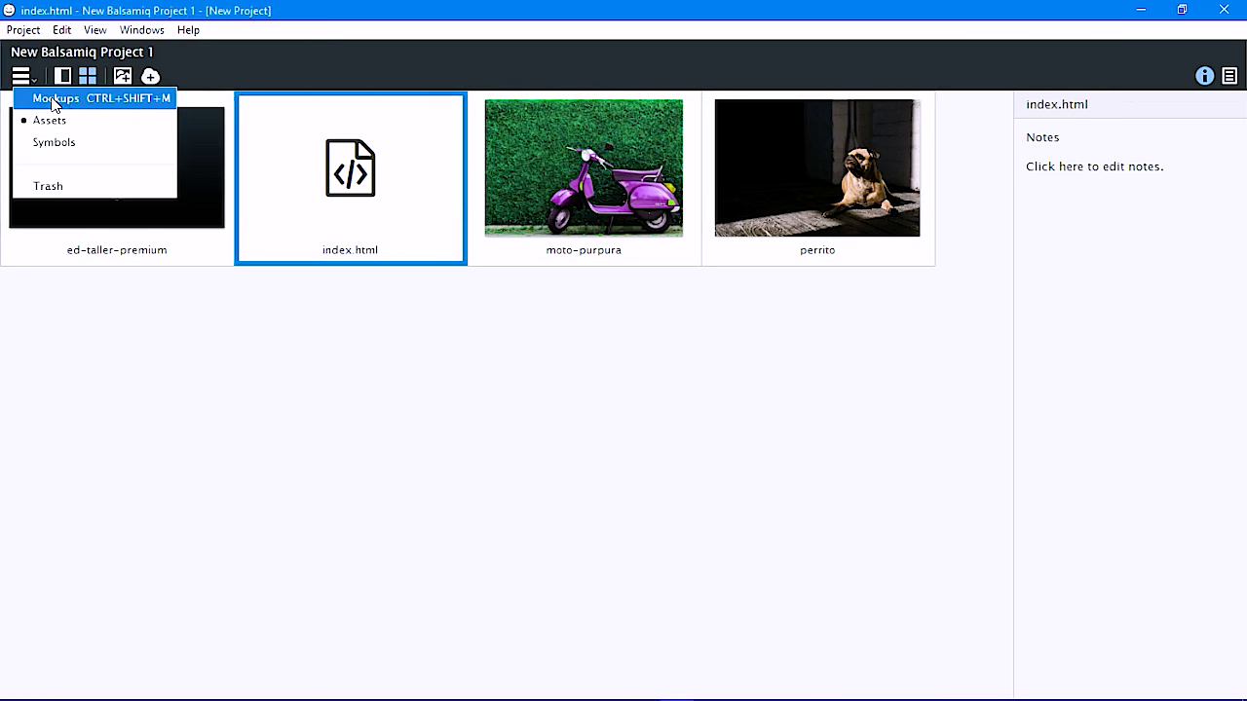
pyautogui.click(53, 100)
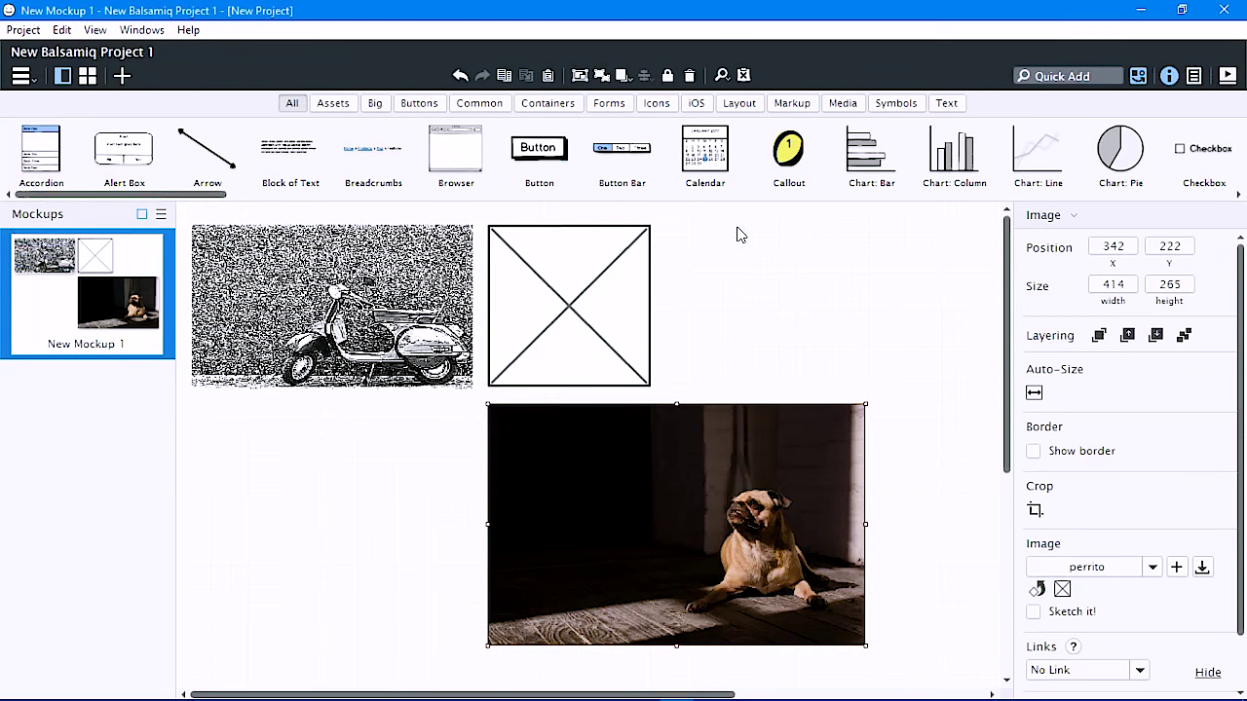
pyautogui.click(941, 253)
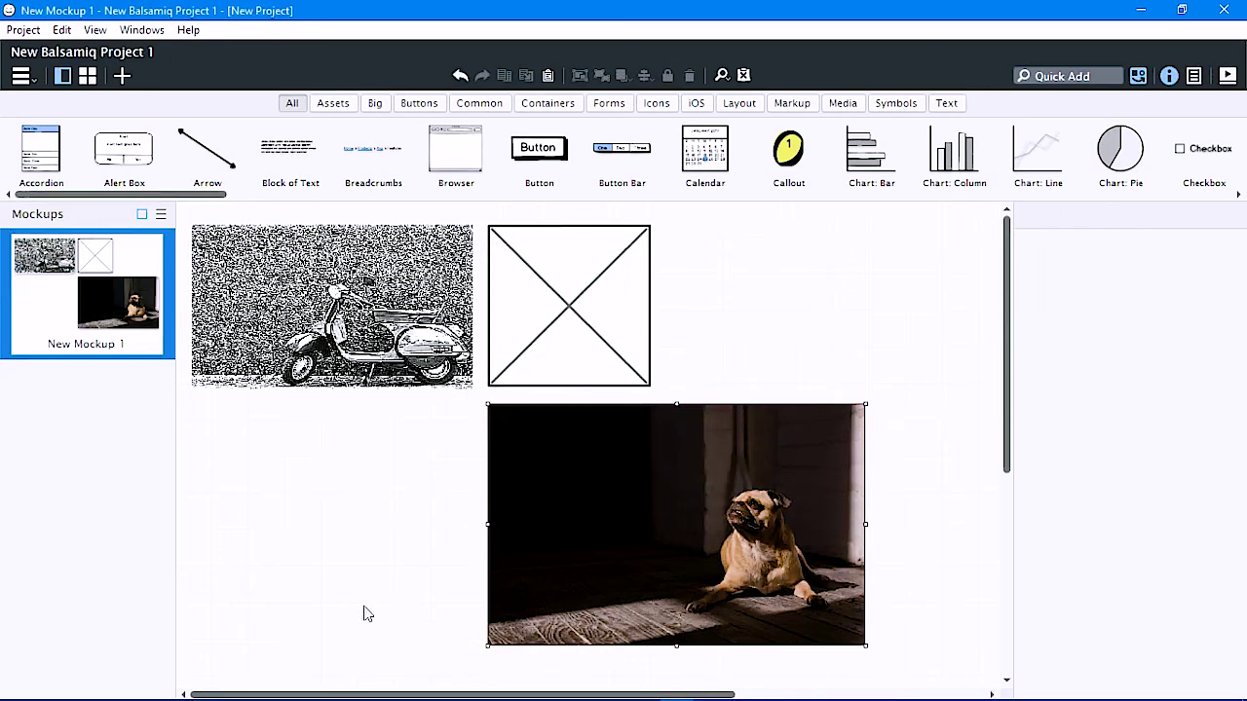
pyautogui.click(332, 104)
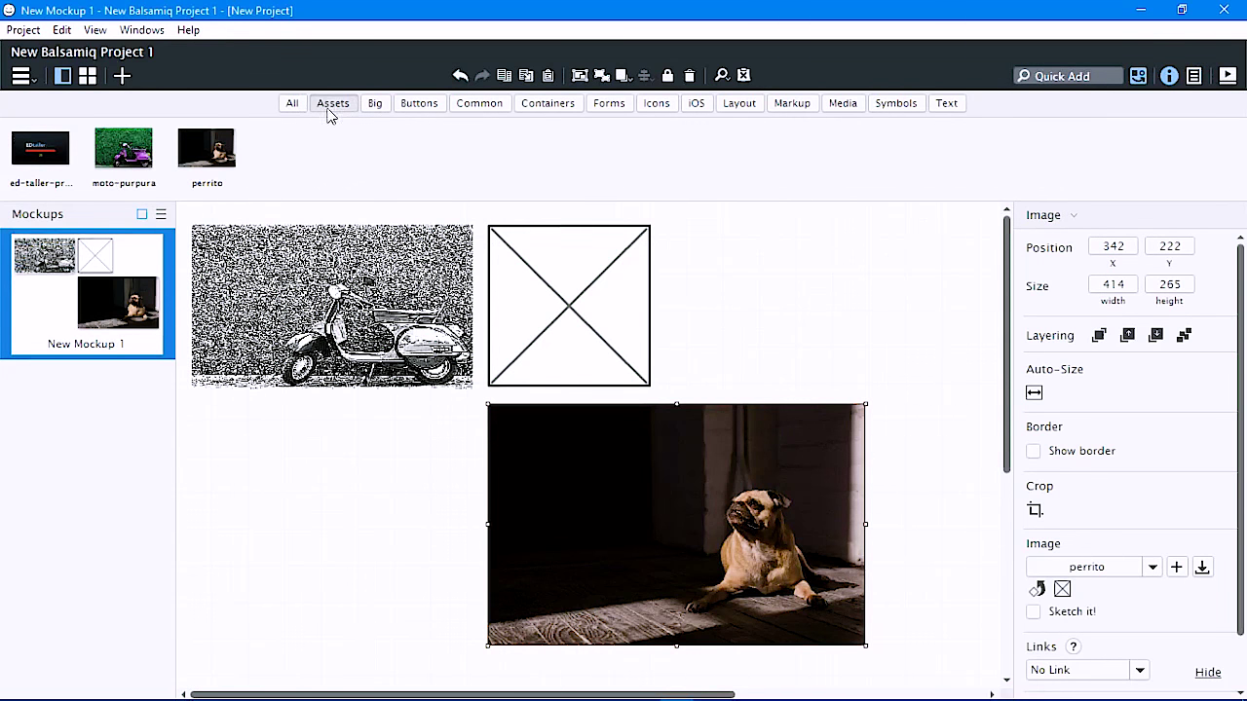
pyautogui.click(888, 107)
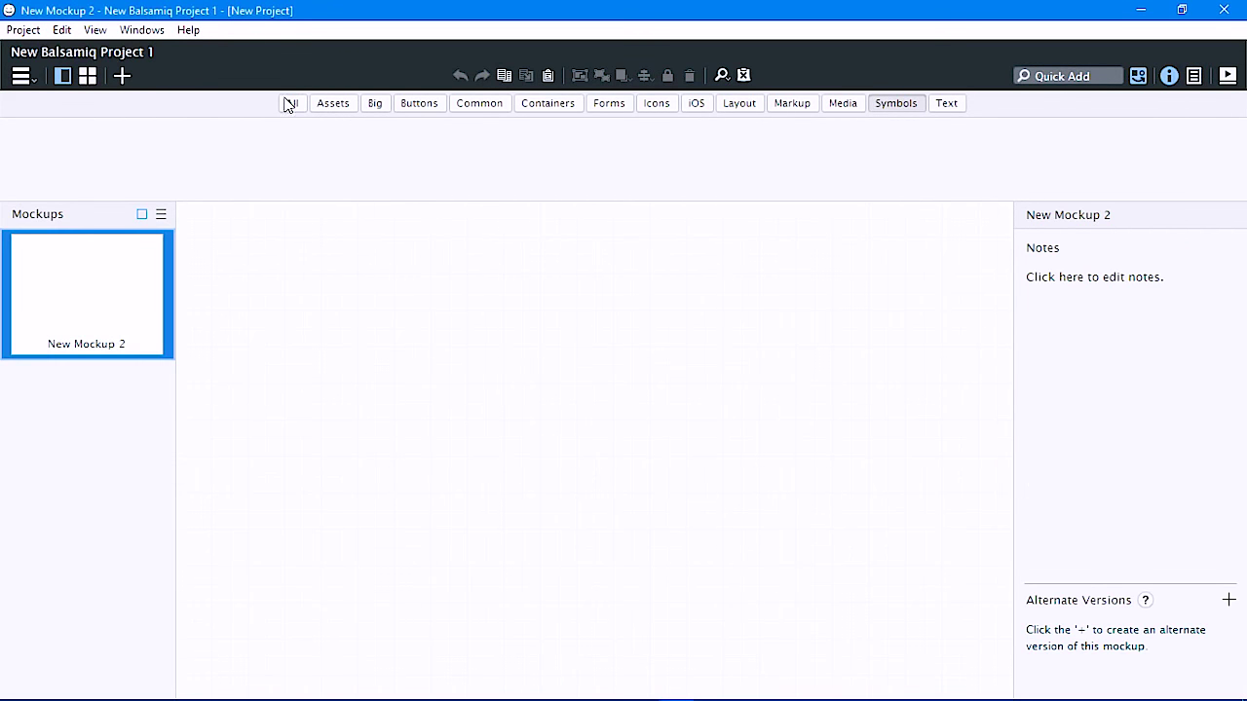
# Show all controls in the UI library of New Mockup 2 and activate the Quick Add search.
pyautogui.click(290, 103)
pyautogui.moveTo(156, 200); pyautogui.dragTo(88, 215)
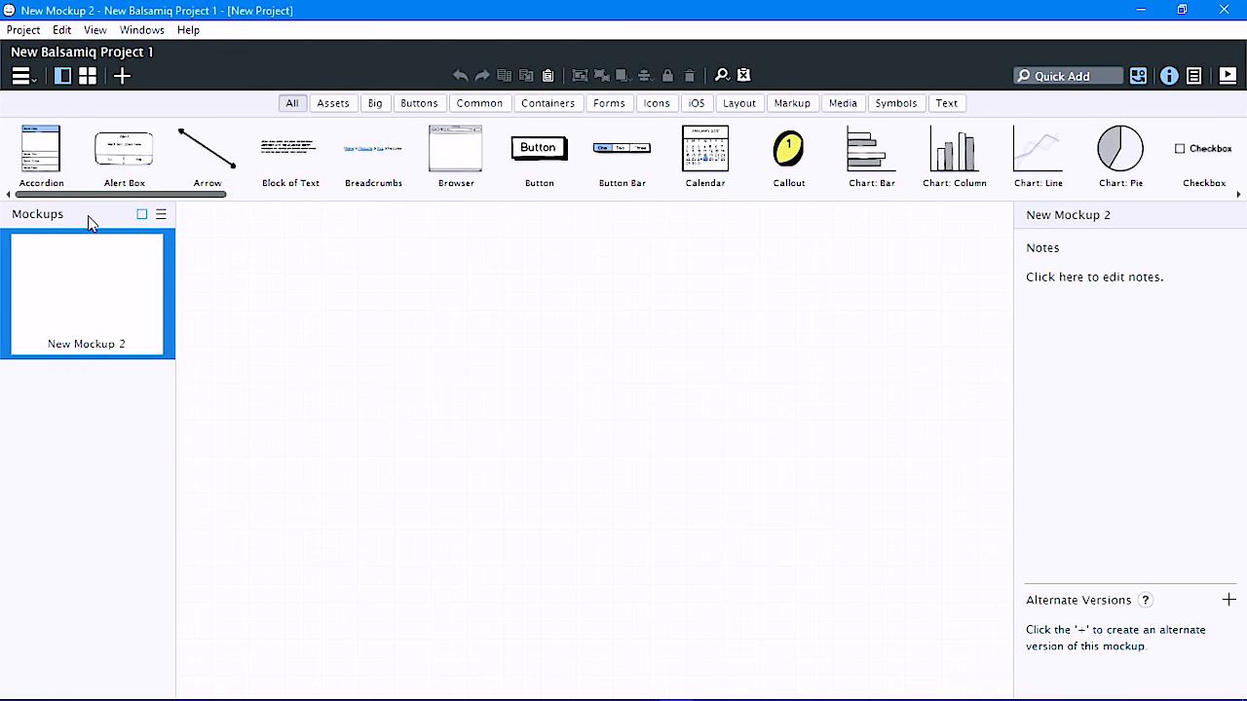
pyautogui.moveTo(204, 200); pyautogui.dragTo(128, 184)
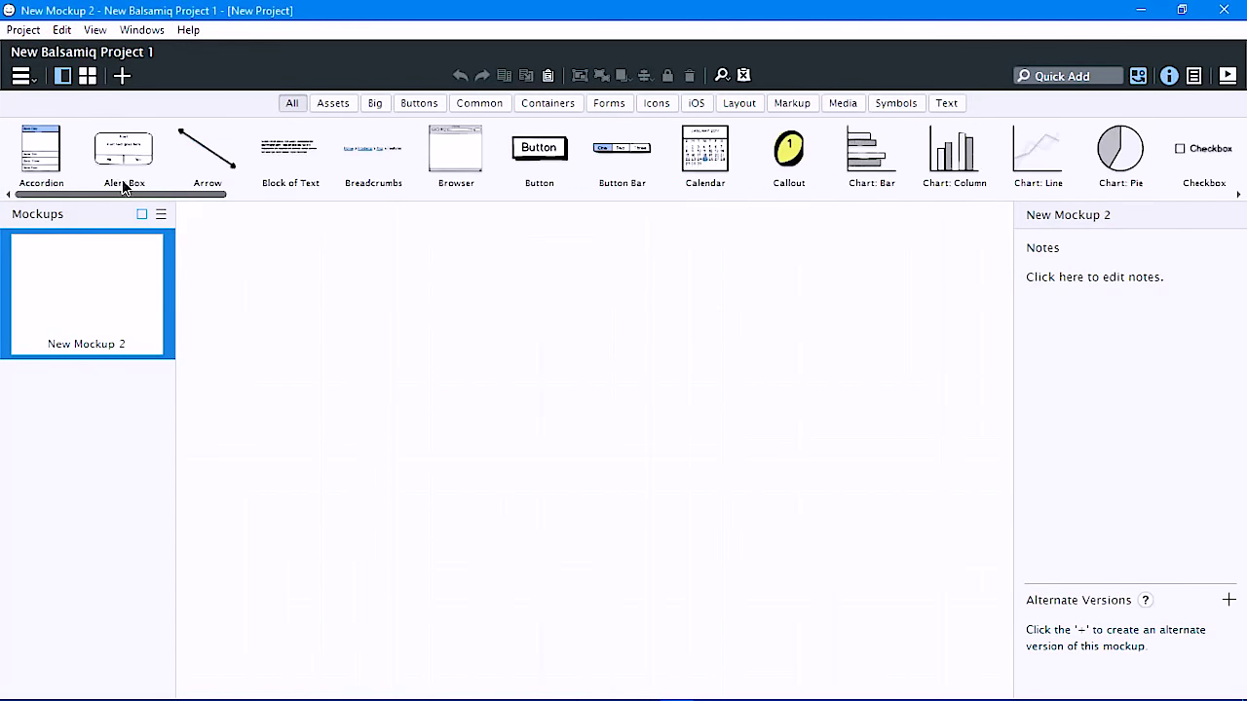
pyautogui.click(1110, 75)
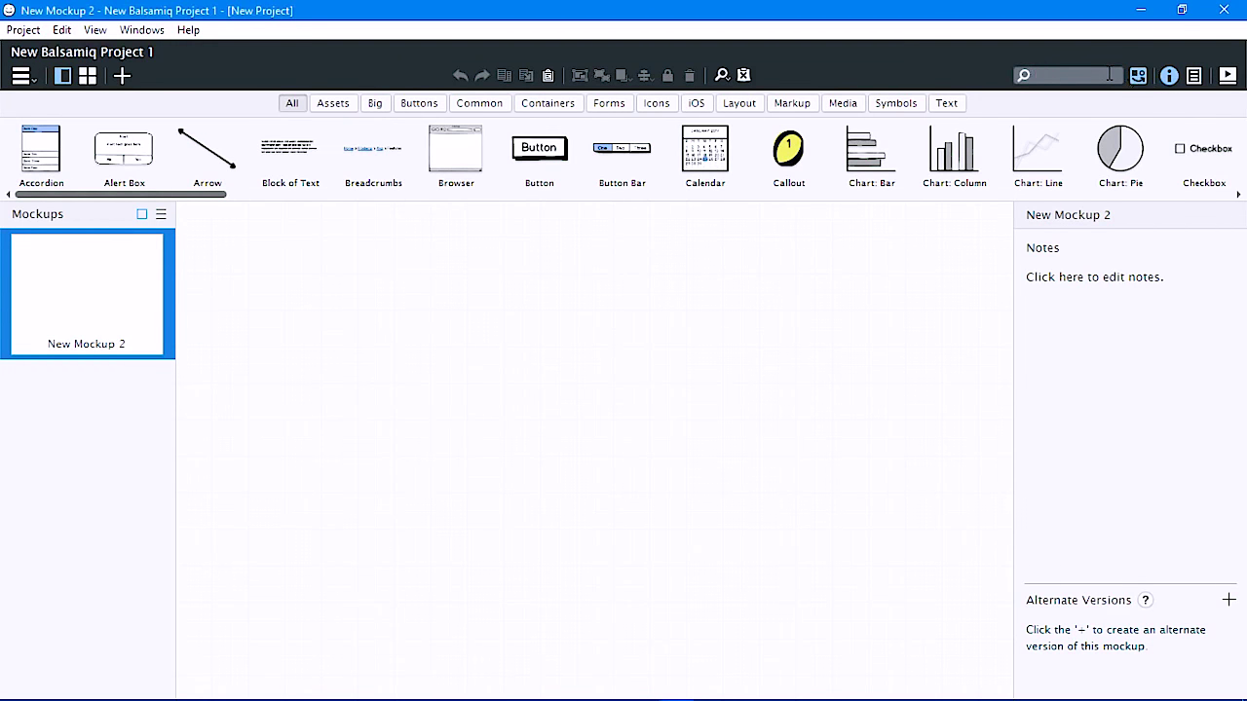